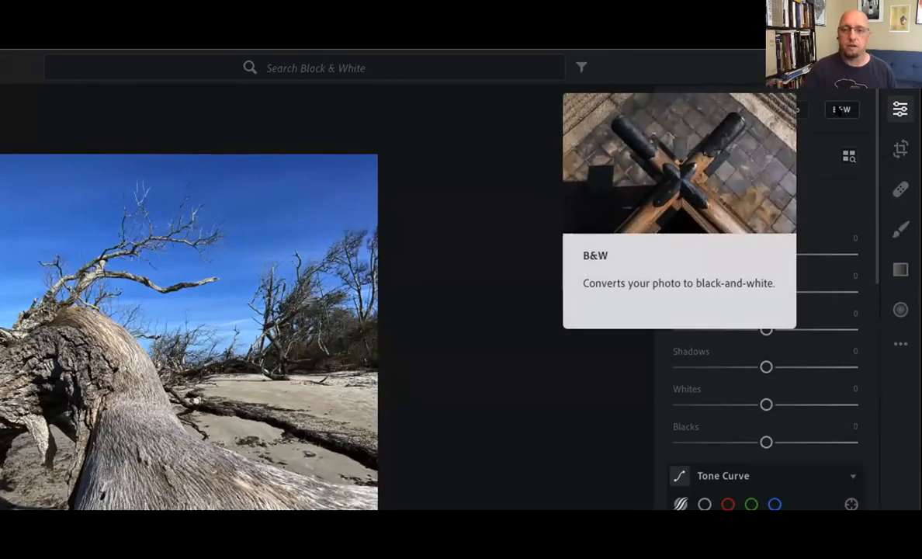
- Convert the driftwood photo to black-and-white and lower its Exposure to −0.79
left_click(838, 110)
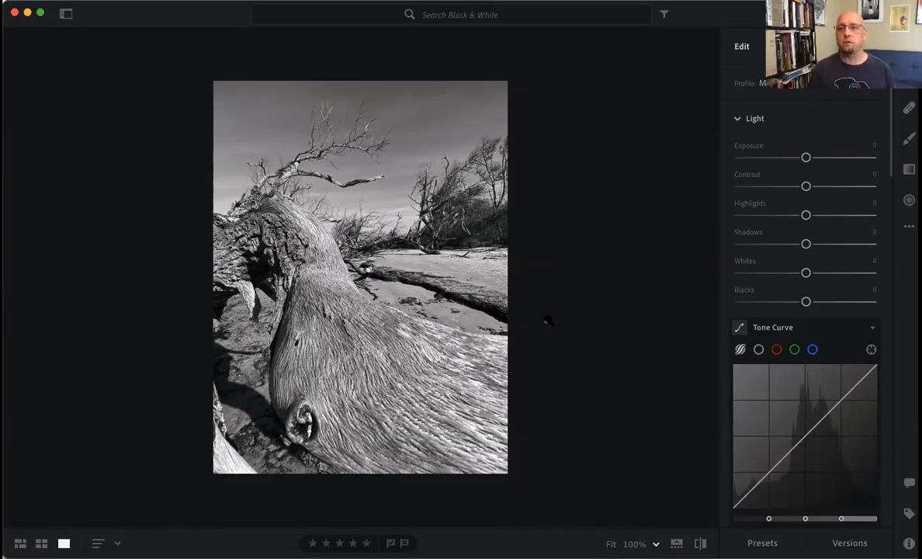
left_click_drag(805, 156, 795, 159)
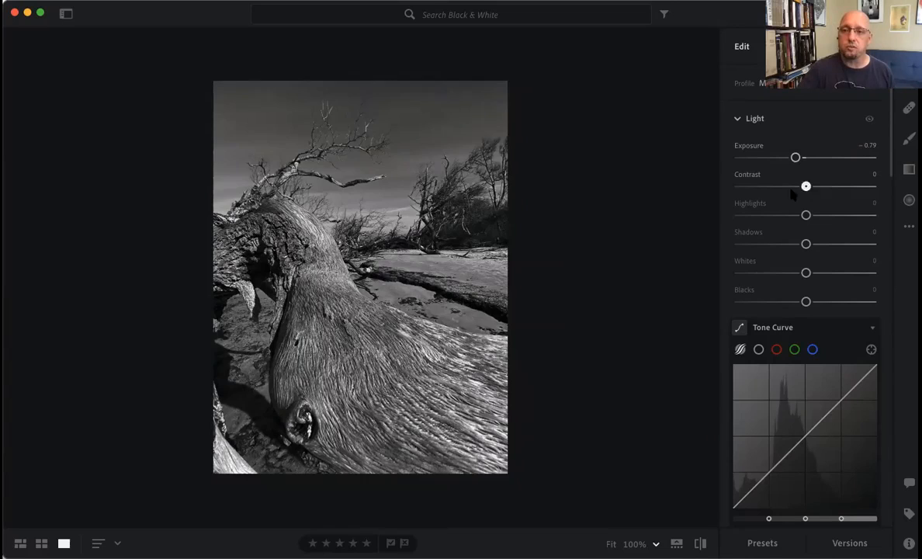
- Try the photo's Contrast at −100 for comparison, and settle it at +29
left_click_drag(806, 187, 709, 200)
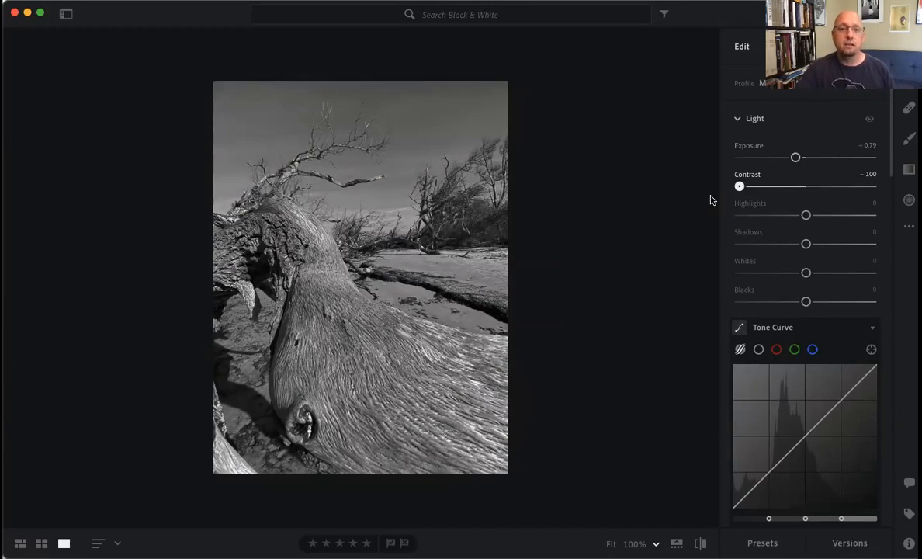
left_click_drag(739, 187, 829, 194)
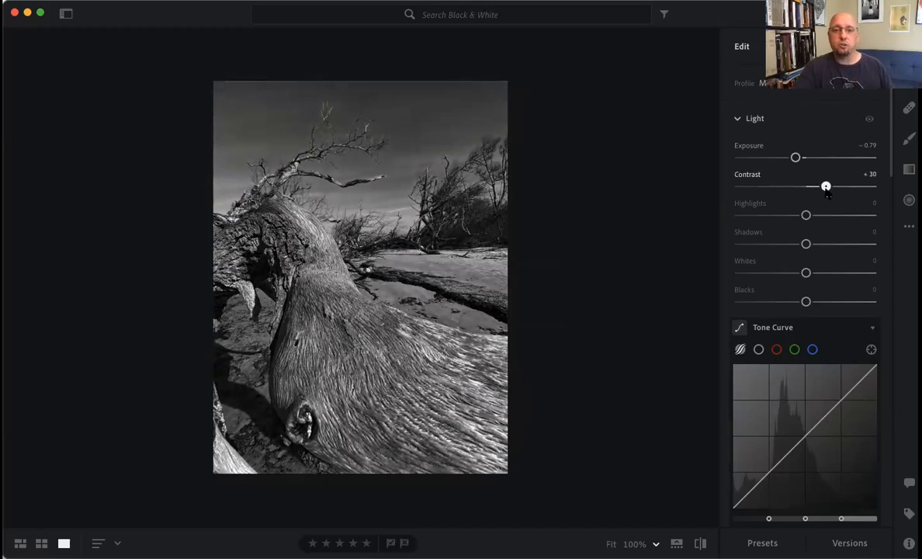
left_click_drag(828, 194, 824, 194)
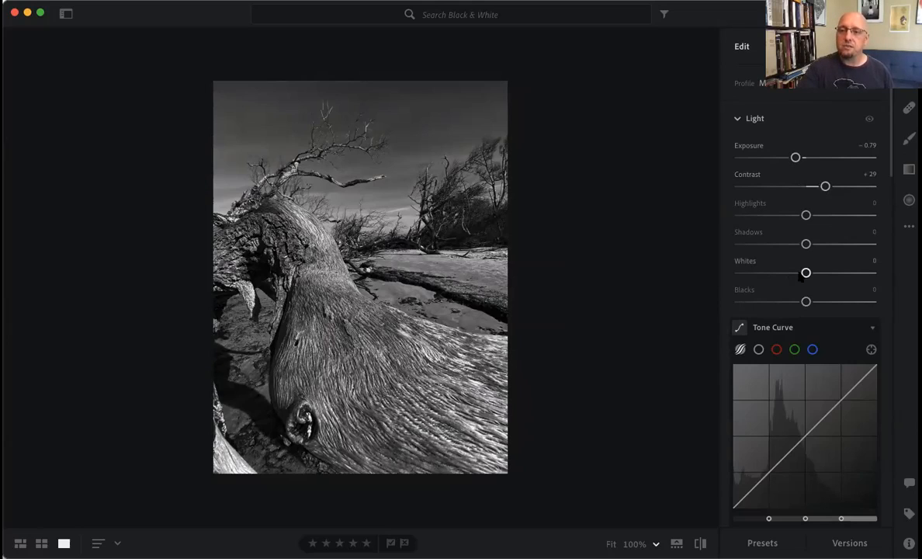
- Adjust the photo's light tones to Whites +20, Highlights +30, Shadows −38 and Blacks −5
left_click_drag(806, 273, 818, 273)
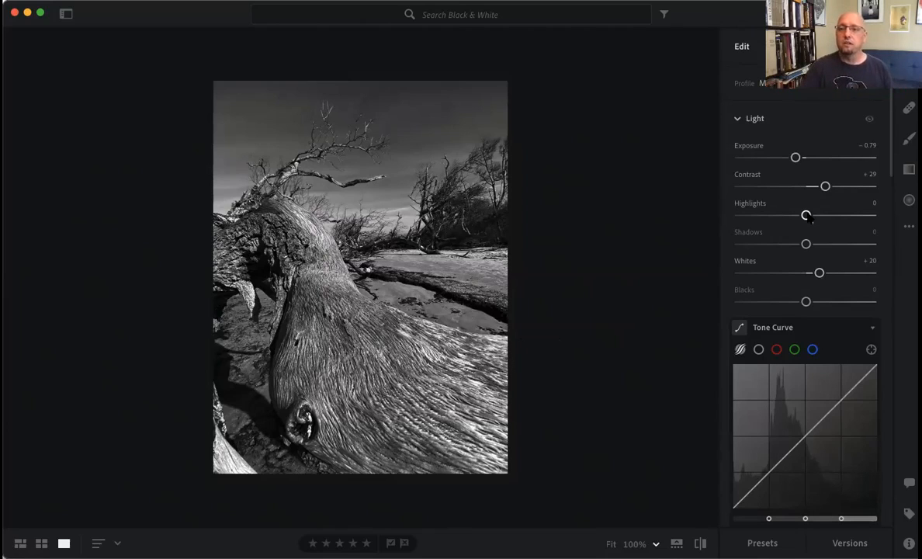
left_click_drag(808, 217, 824, 219)
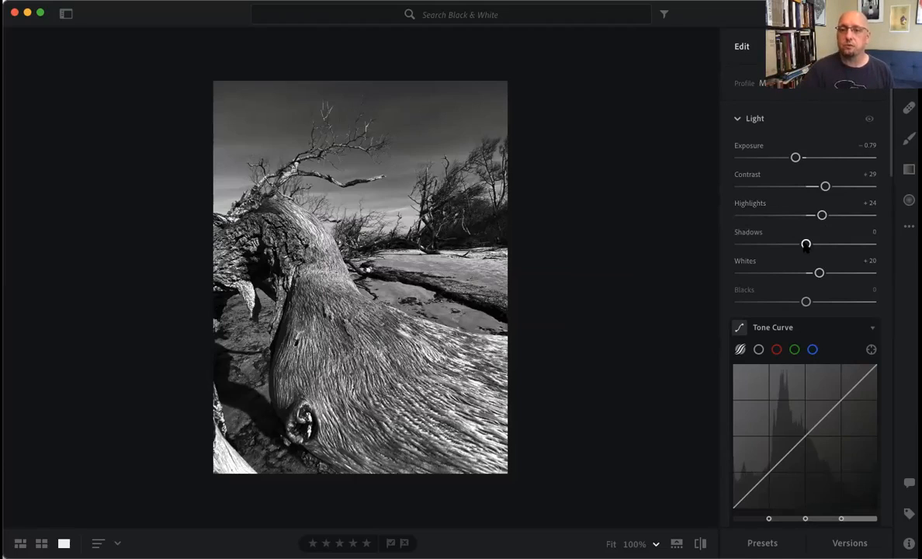
left_click_drag(805, 303, 803, 303)
left_click_drag(805, 245, 780, 245)
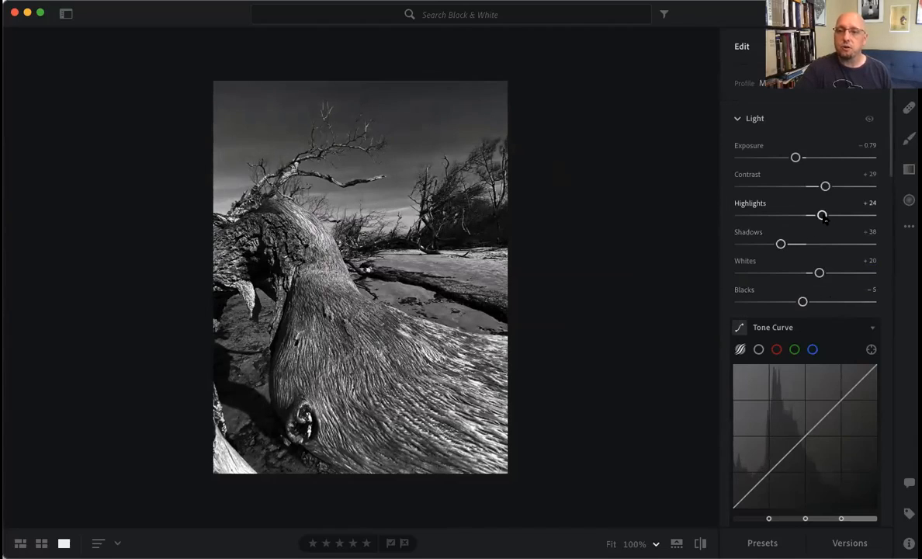
left_click_drag(823, 216, 828, 218)
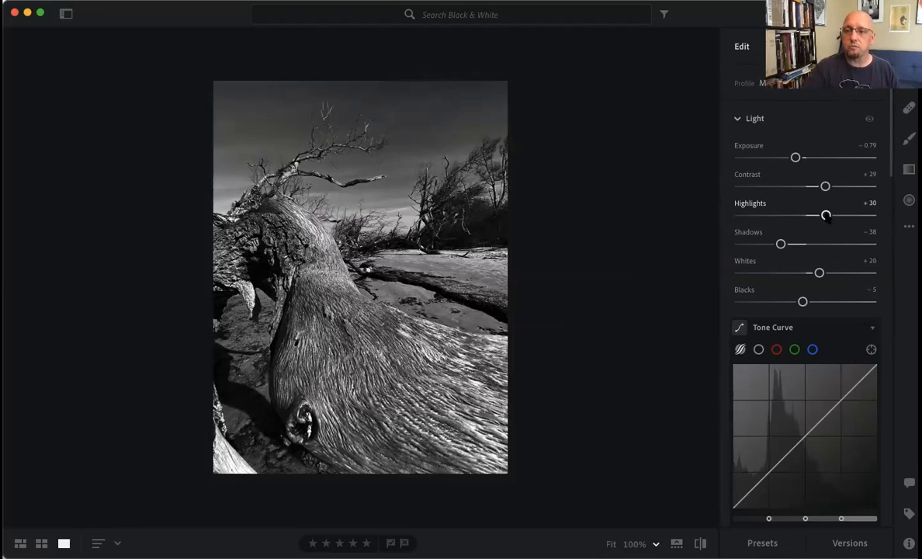
- In the B&W Mixer, set Blue to −18 to darken the sky and Yellow to +40 to brighten the wood
scroll(830, 221, "down", 10)
scroll(838, 224, "down", 1)
scroll(837, 224, "up", 1)
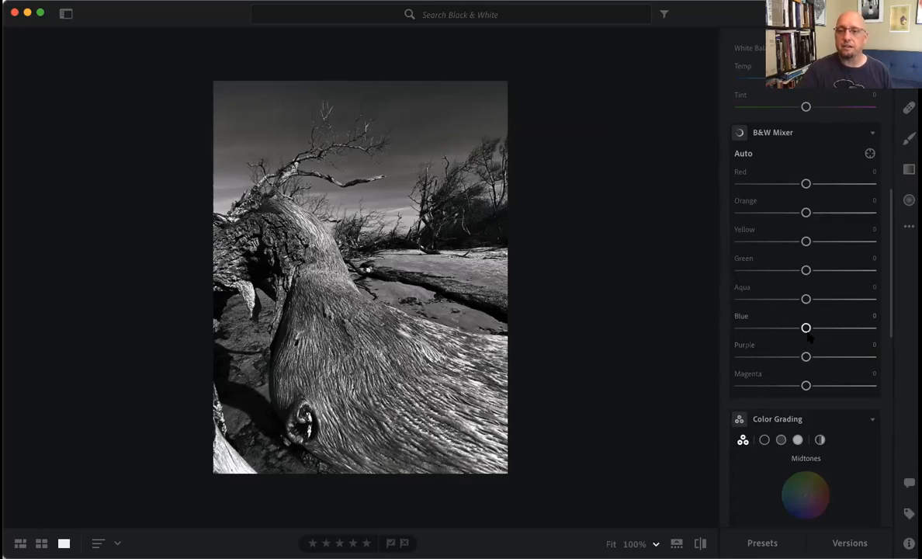
left_click_drag(806, 328, 794, 328)
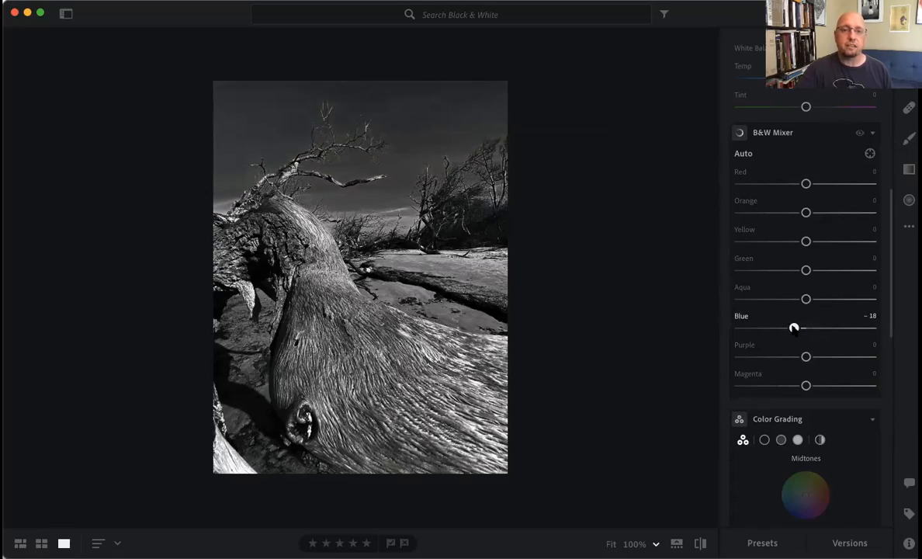
left_click_drag(794, 327, 737, 329)
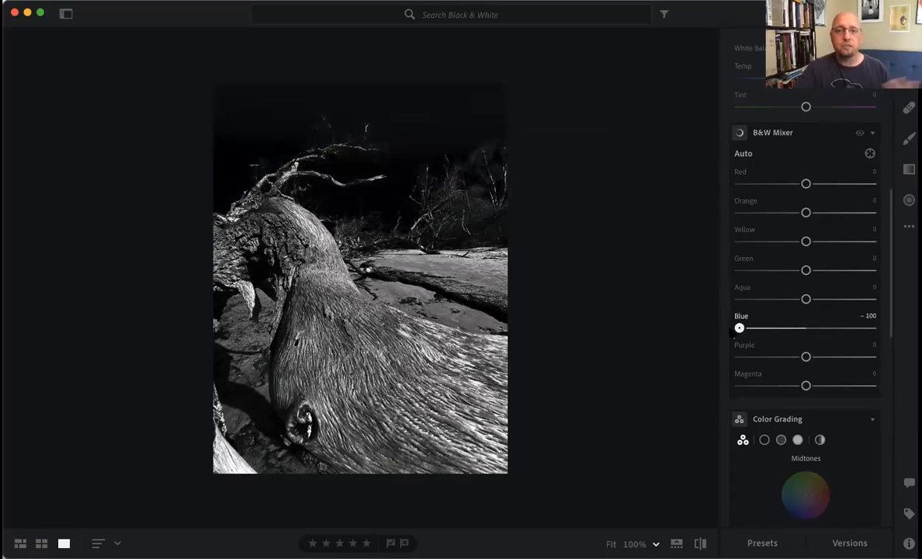
left_click_drag(737, 328, 794, 331)
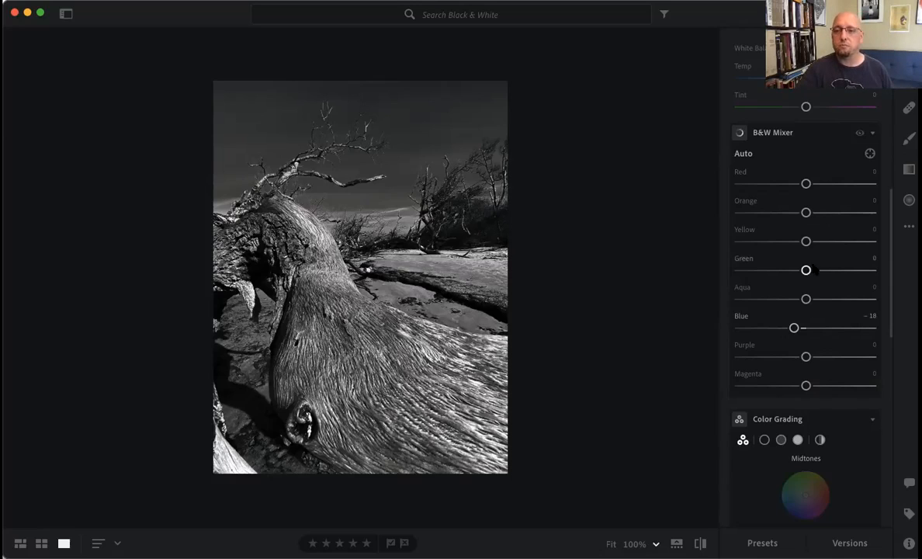
left_click_drag(806, 242, 739, 243)
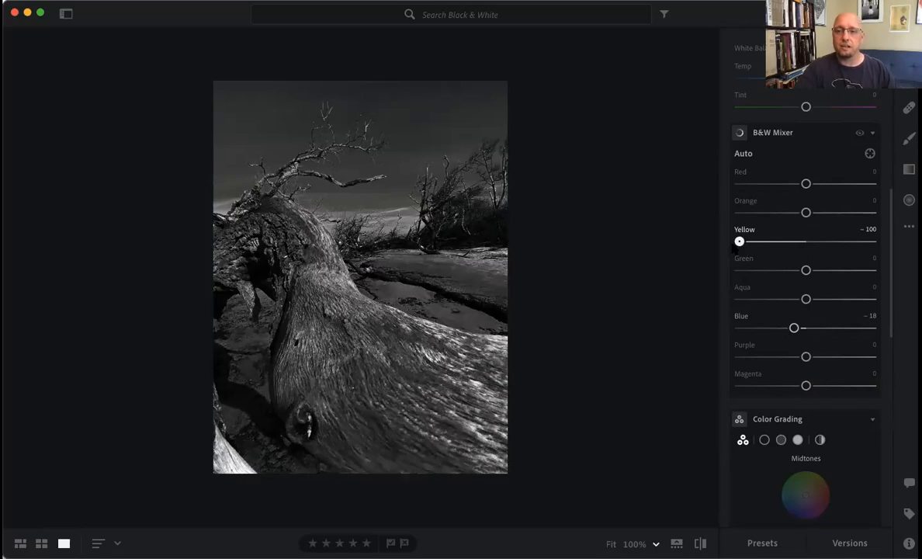
left_click_drag(739, 242, 836, 252)
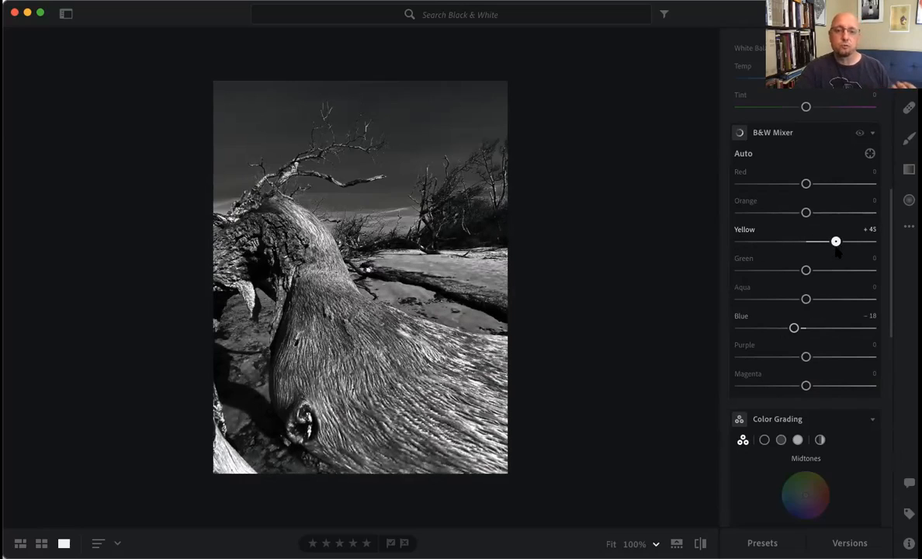
mouse_move(837, 250)
left_mouse_down()
mouse_move(809, 253)
mouse_move(861, 253)
mouse_move(813, 252)
mouse_move(835, 252)
left_mouse_up()
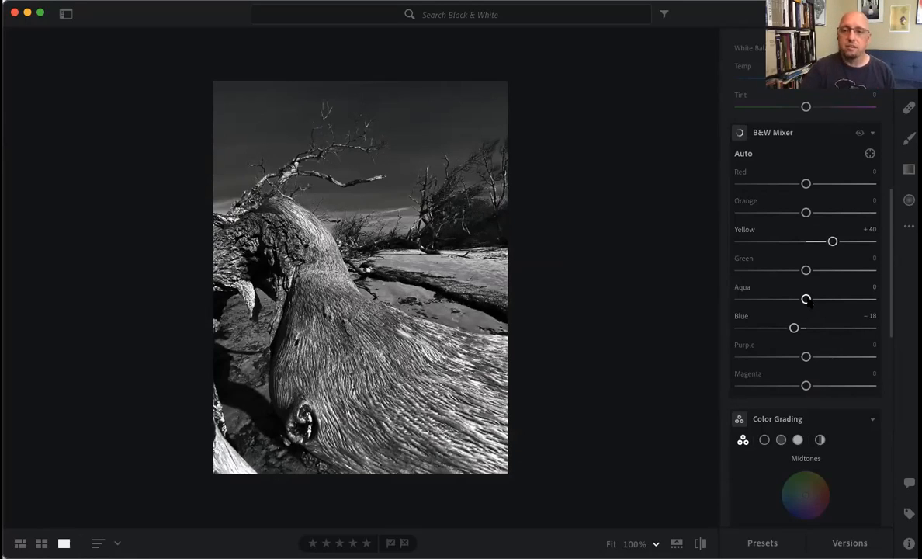
- Set the B&W Mixer's Aqua to +76, Purple to −59 and Blue to −11
left_click_drag(806, 298, 858, 314)
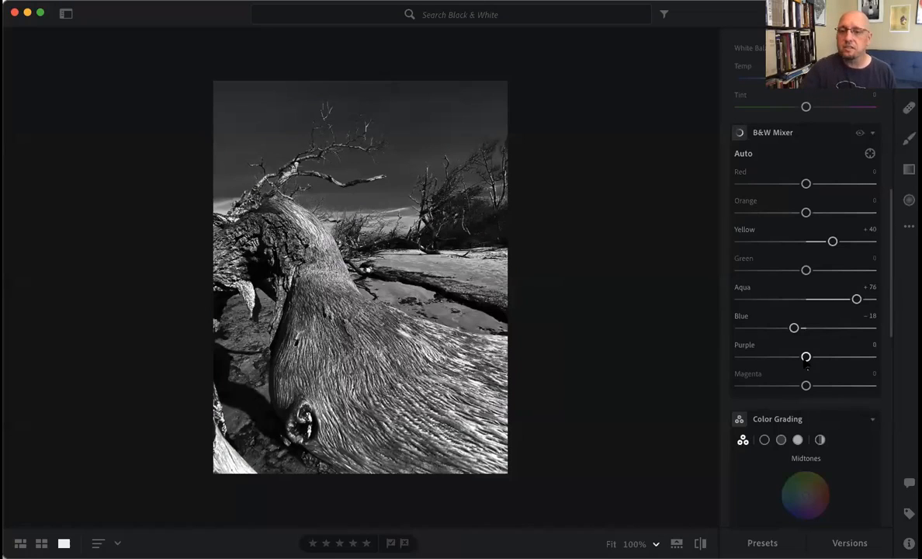
scroll(806, 353, "down", 1)
scroll(807, 346, "up", 1)
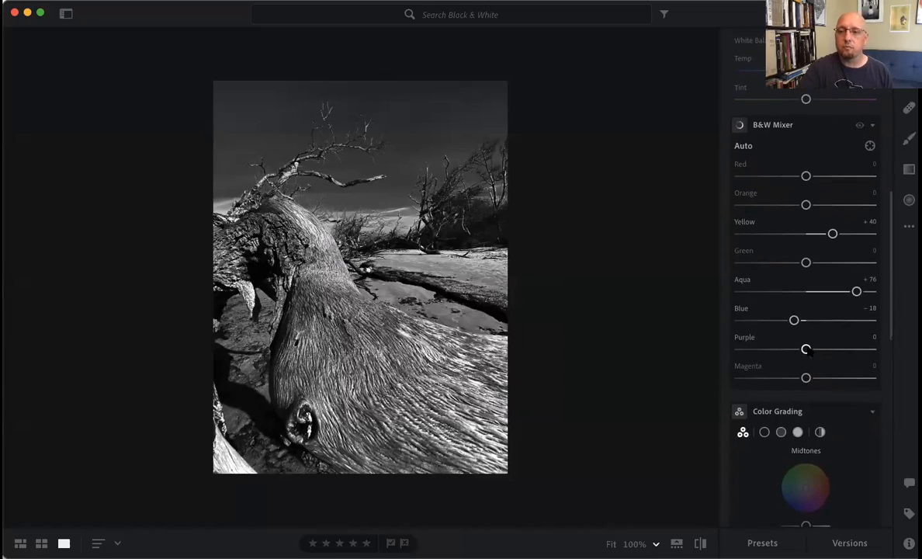
left_click_drag(807, 350, 790, 366)
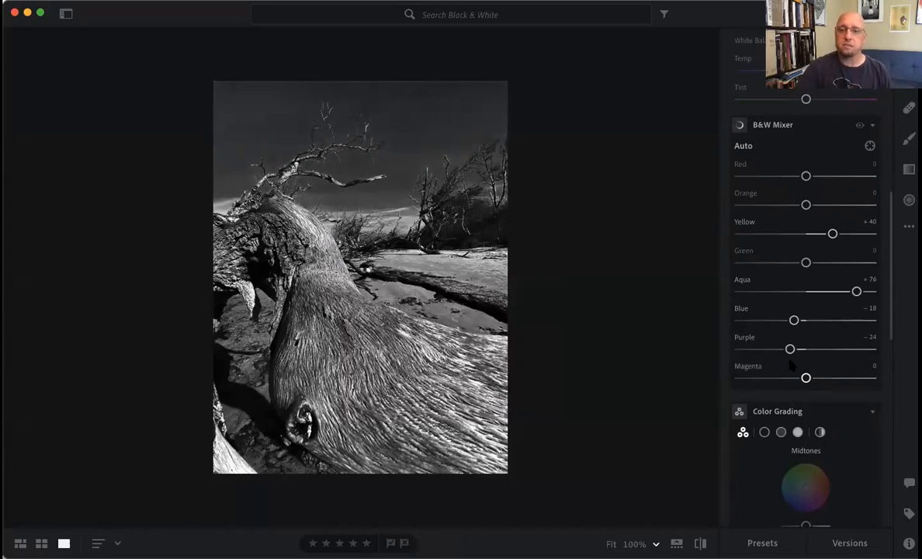
left_click_drag(793, 320, 766, 349)
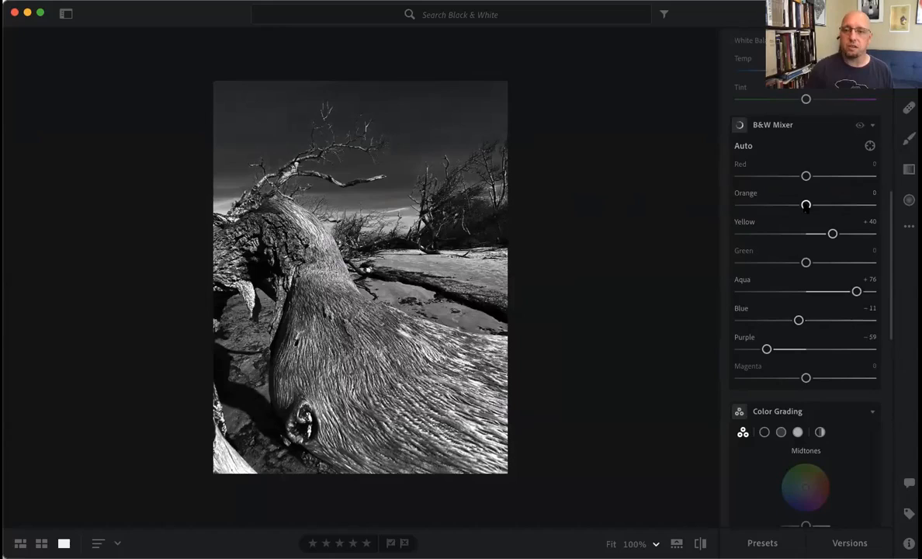
- Refine the B&W Mixer with Orange at −31, Green at +59, Aqua at +85 and Purple at −70
left_click_drag(806, 204, 785, 224)
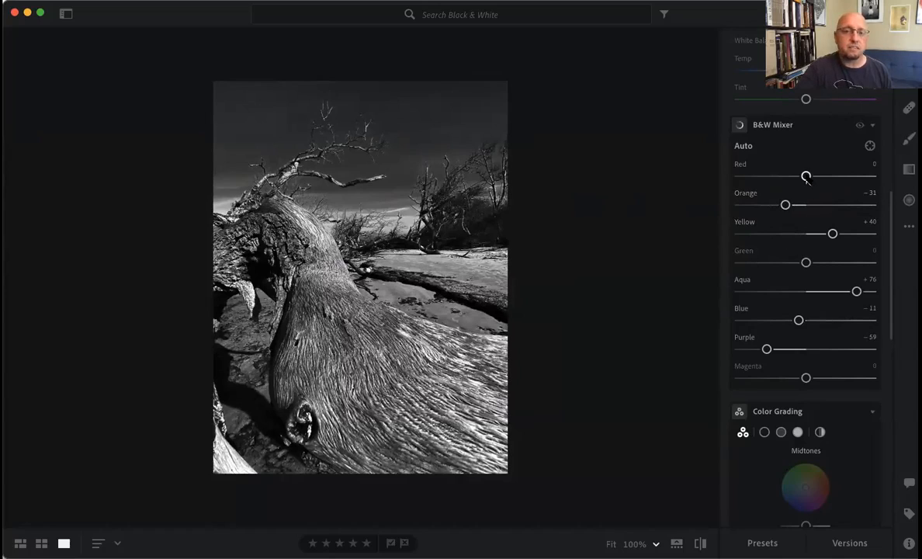
mouse_move(806, 177)
left_mouse_down()
mouse_move(815, 177)
mouse_move(701, 178)
mouse_move(846, 182)
mouse_move(724, 181)
mouse_move(844, 190)
mouse_move(805, 185)
left_mouse_up()
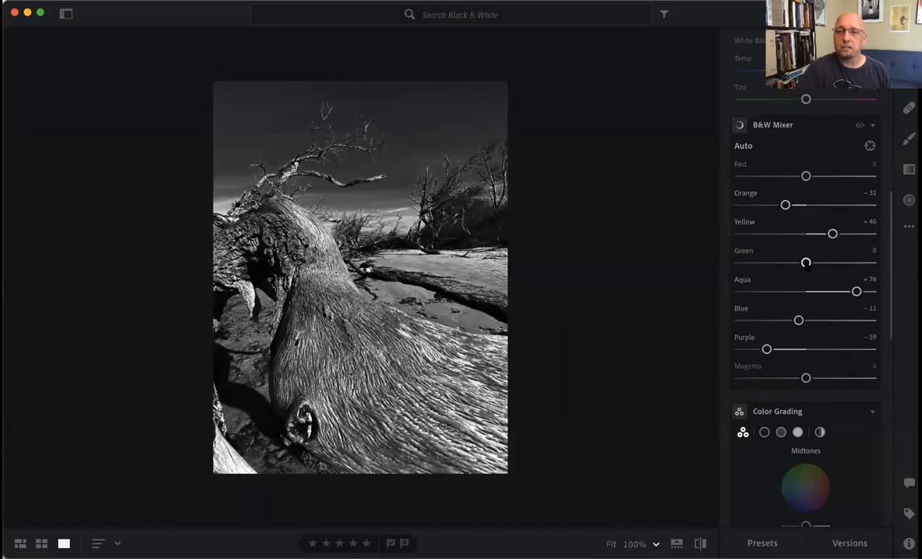
left_click_drag(810, 265, 840, 273)
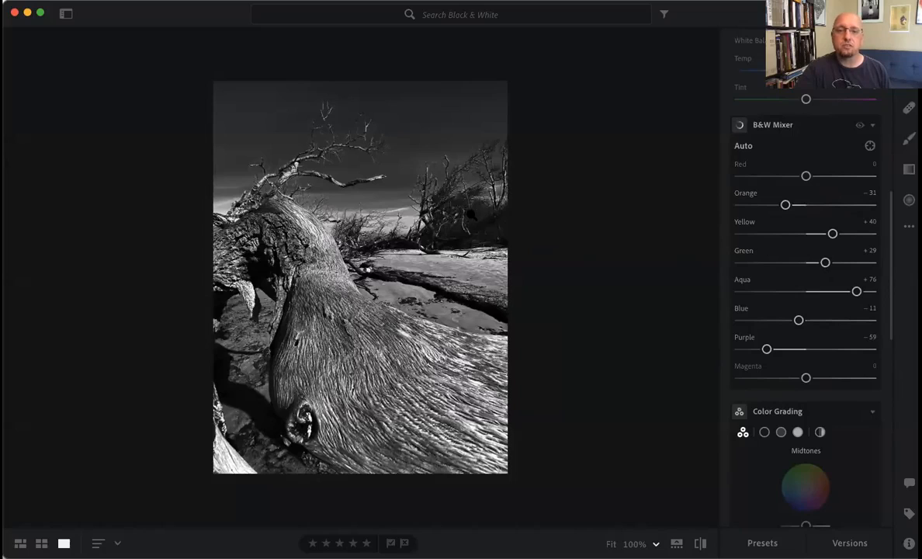
left_click_drag(825, 263, 846, 278)
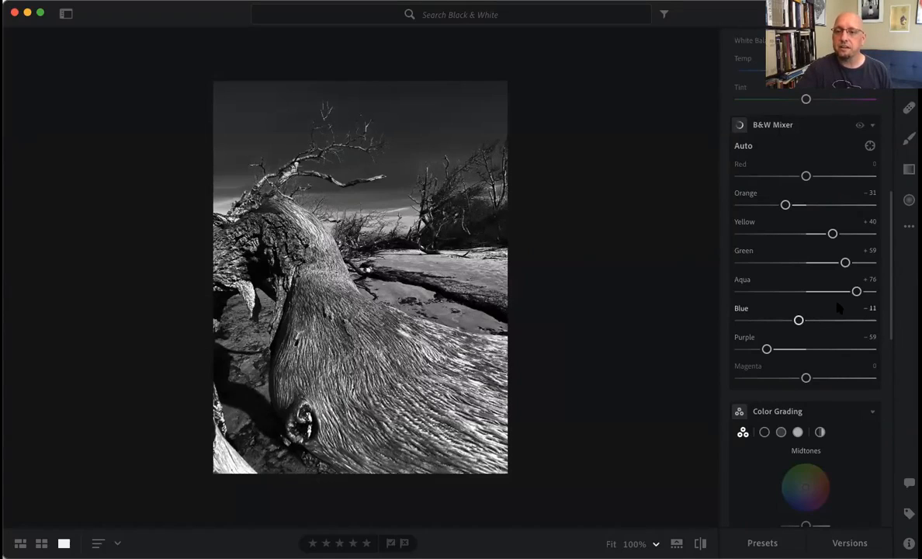
left_click_drag(856, 292, 862, 292)
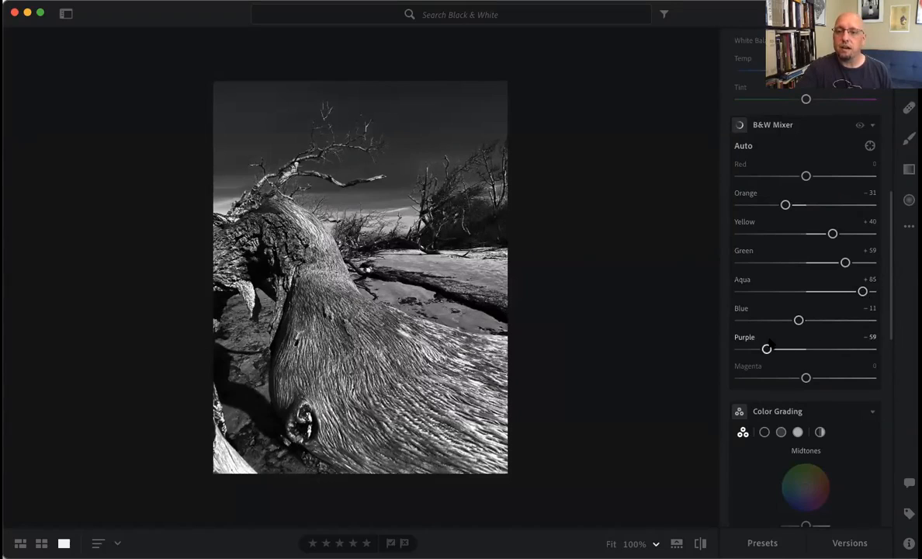
left_click_drag(767, 349, 759, 349)
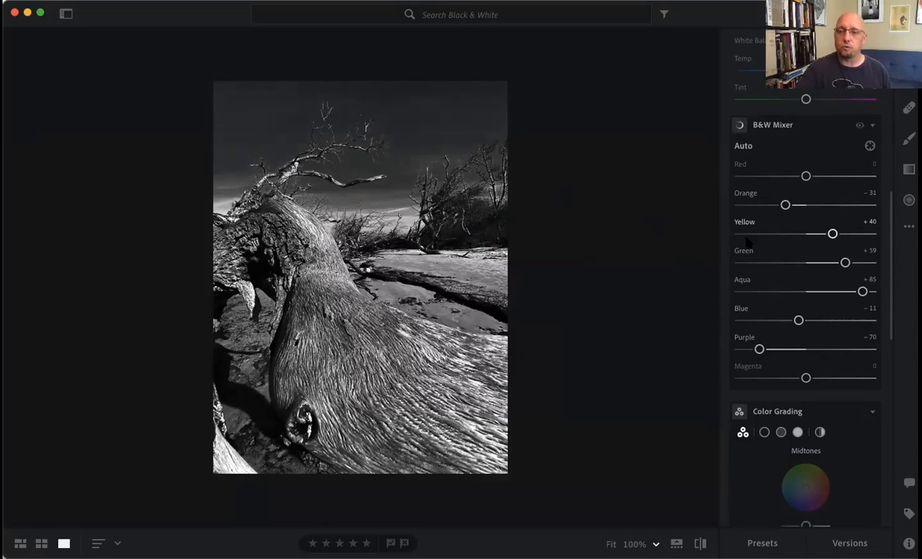
- In the photo's effects, set Dehaze to +13 and Clarity to +27
scroll(786, 256, "down", 10)
scroll(786, 256, "down", 2)
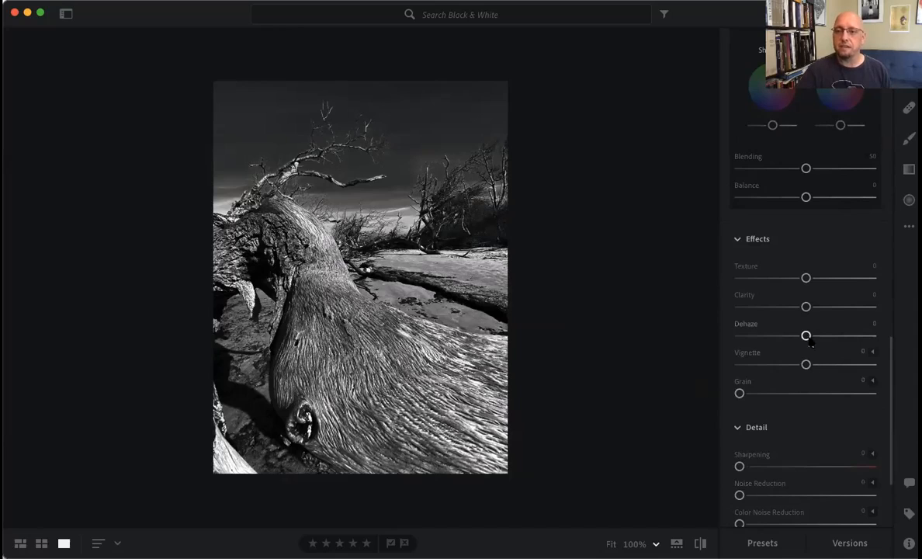
mouse_move(805, 335)
left_mouse_down()
mouse_move(784, 335)
mouse_move(855, 337)
mouse_move(772, 339)
mouse_move(859, 338)
mouse_move(815, 341)
left_mouse_up()
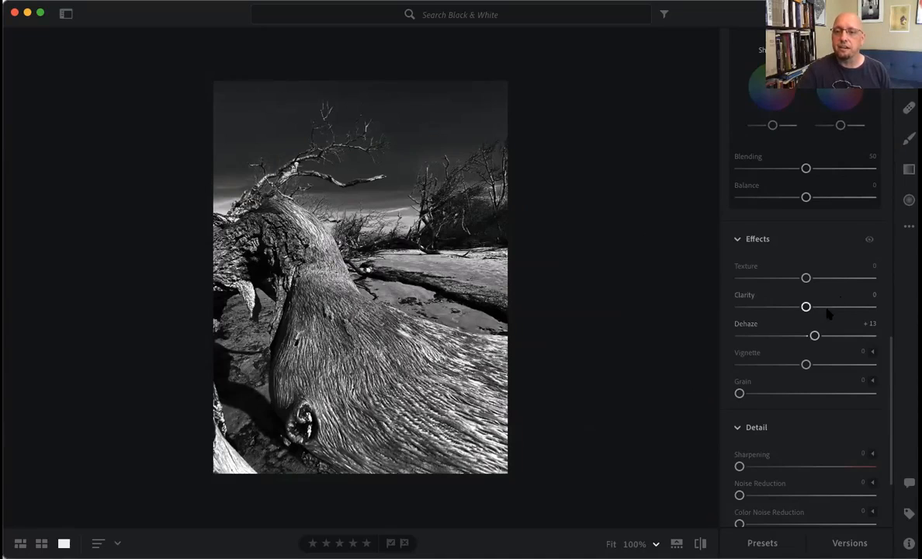
left_click_drag(806, 307, 838, 312)
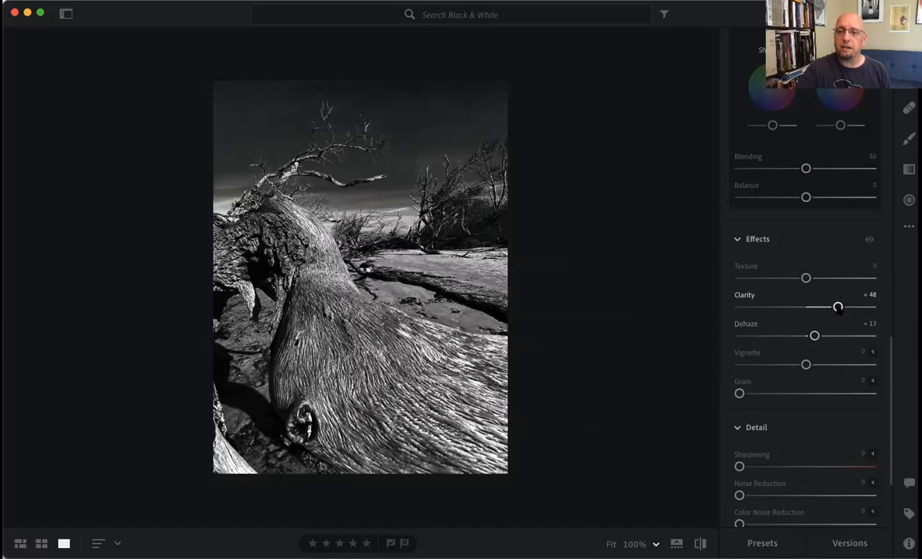
left_click_drag(836, 307, 824, 308)
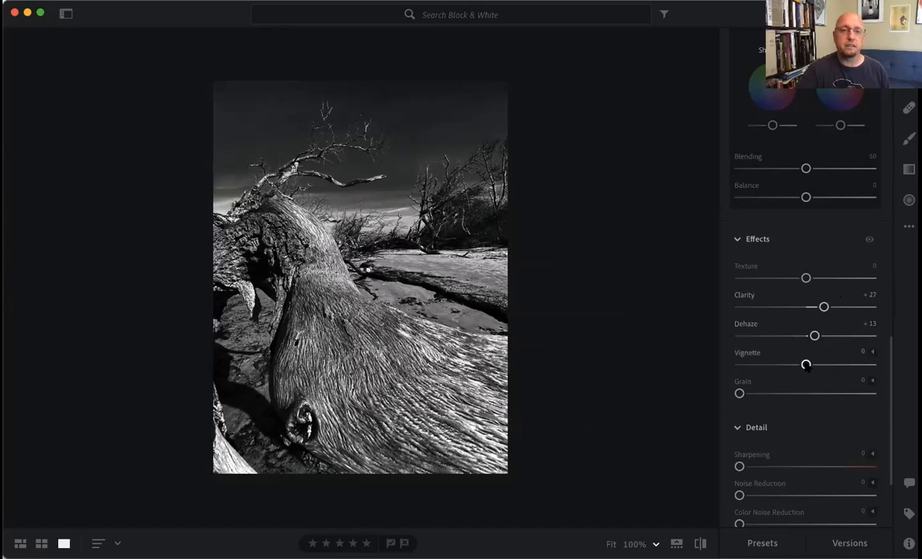
- Darken the photo's edges slightly with a Vignette of −7 and add film Grain of 47
left_click_drag(806, 363, 790, 364)
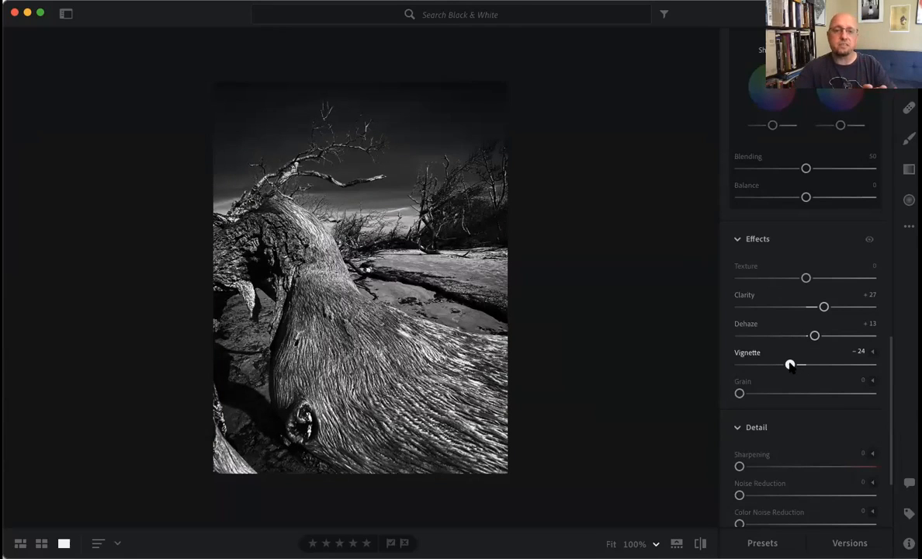
left_click_drag(790, 364, 842, 366)
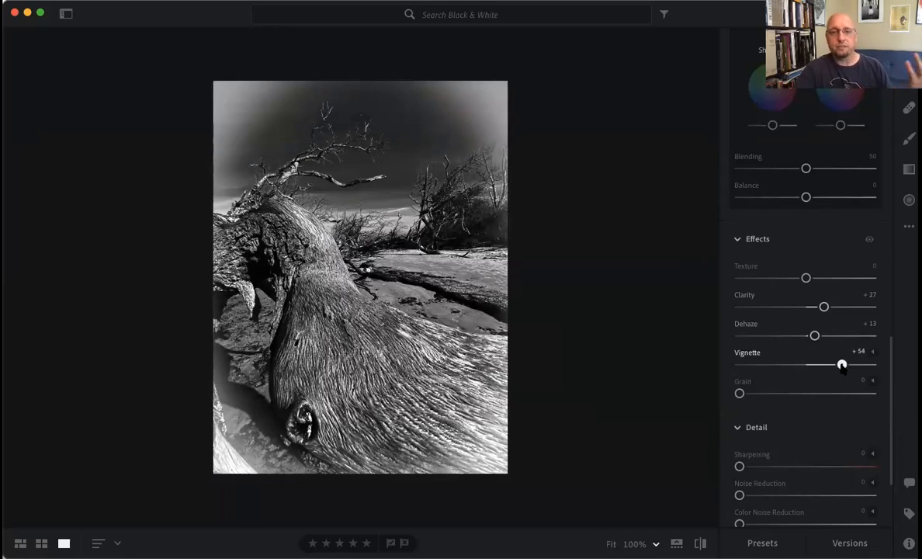
left_click_drag(842, 365, 800, 364)
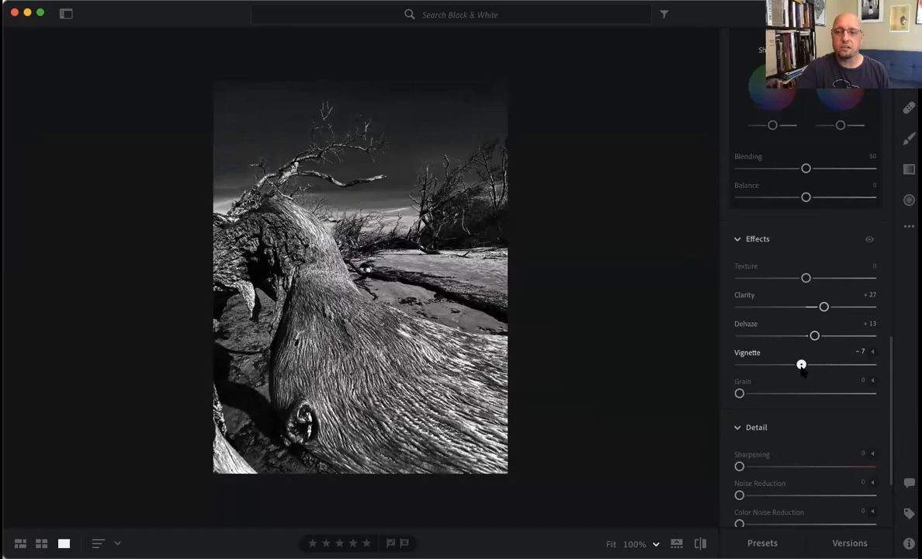
left_click_drag(801, 365, 802, 365)
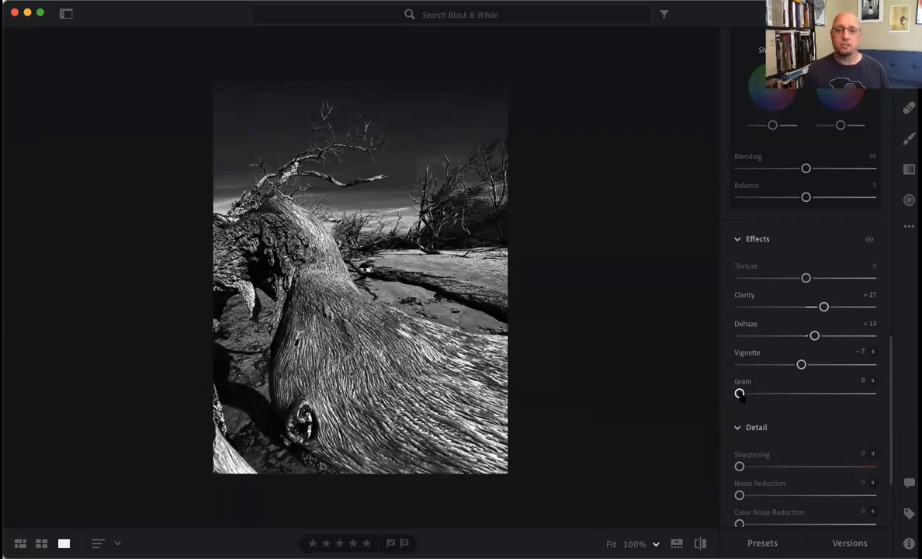
left_click_drag(740, 394, 790, 399)
left_click_drag(796, 397, 804, 397)
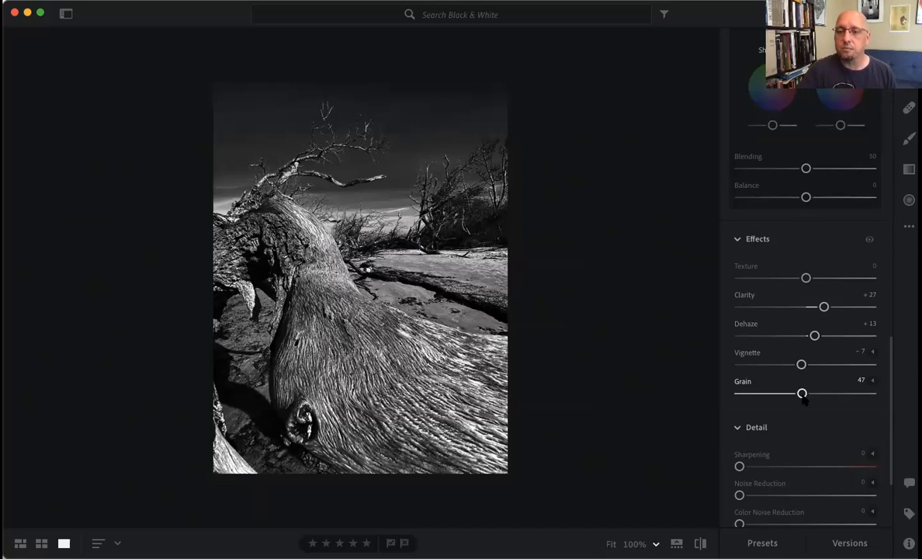
- Set the photo's Sharpening to 27 in its detail adjustments
scroll(803, 397, "down", 5)
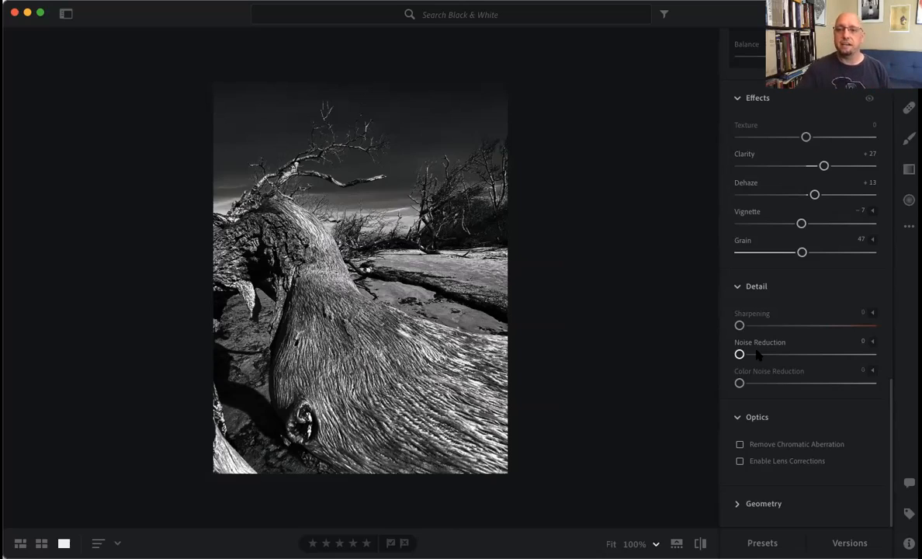
left_click_drag(740, 326, 765, 327)
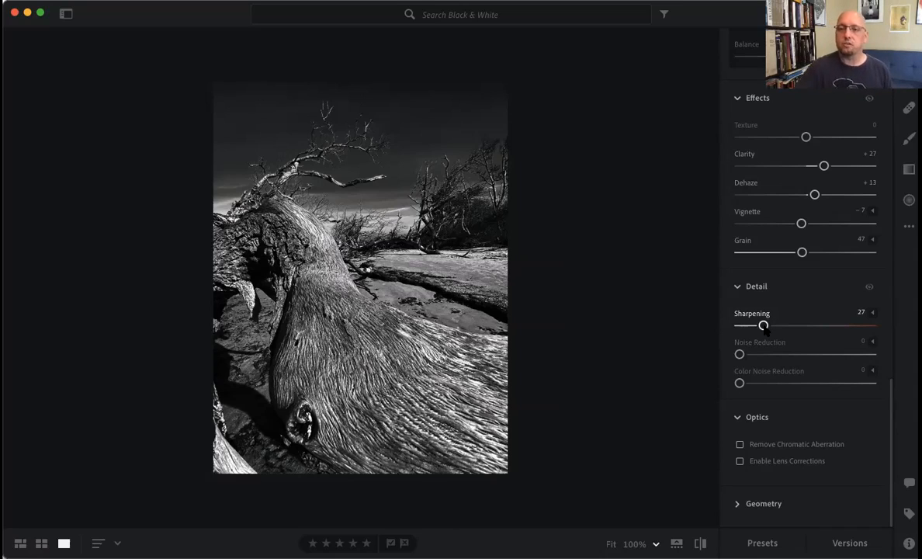
- Compare the black-and-white edit with the original colour photo and return to the edited version
left_click(909, 226)
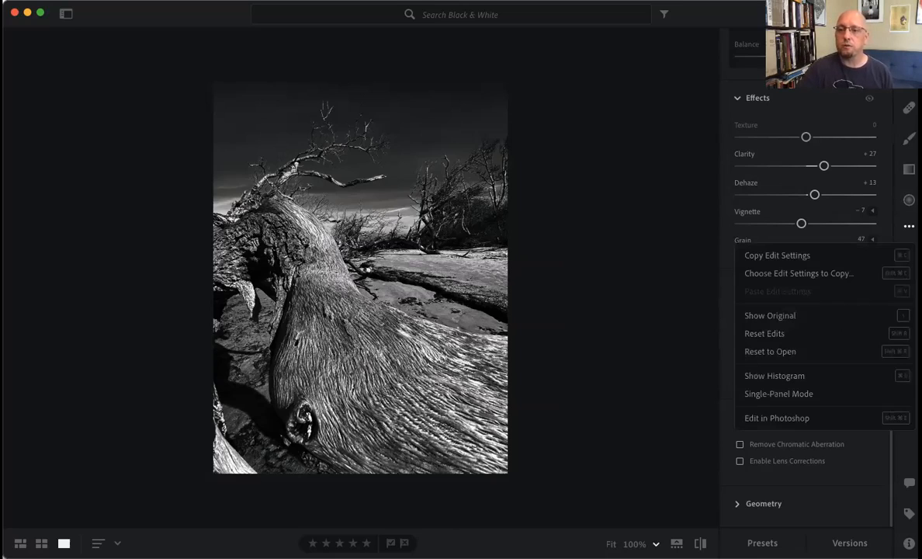
left_click(769, 316)
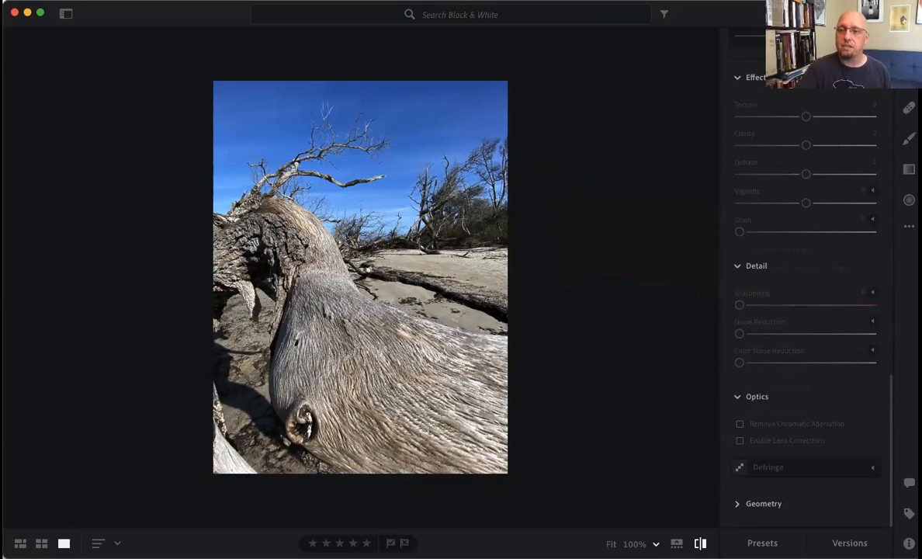
left_click(908, 226)
left_click(776, 316)
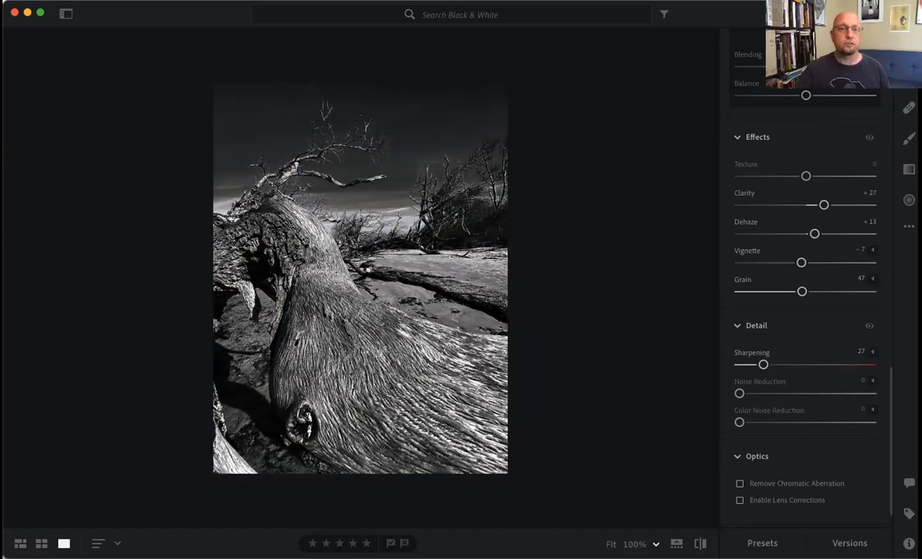
- Send the edited driftwood photo to Photoshop for further editing
left_click(120, 0)
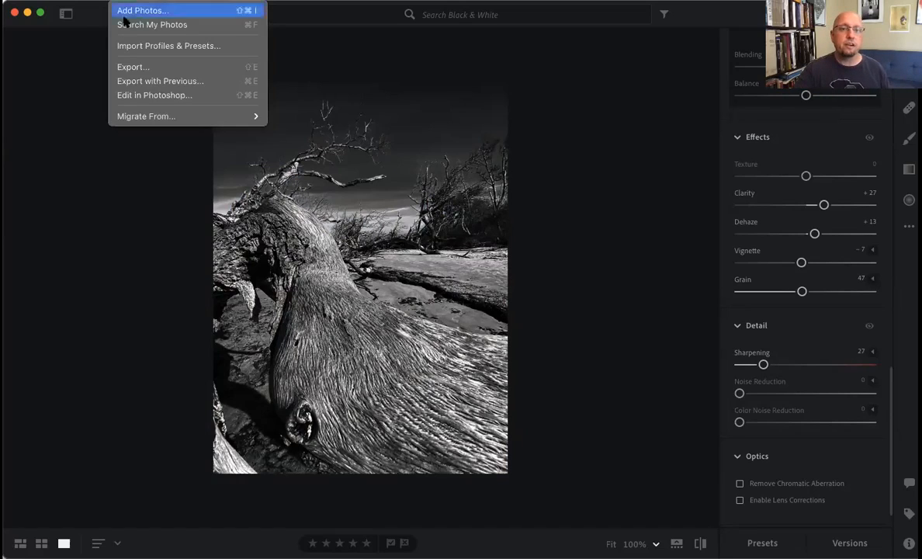
left_click(144, 95)
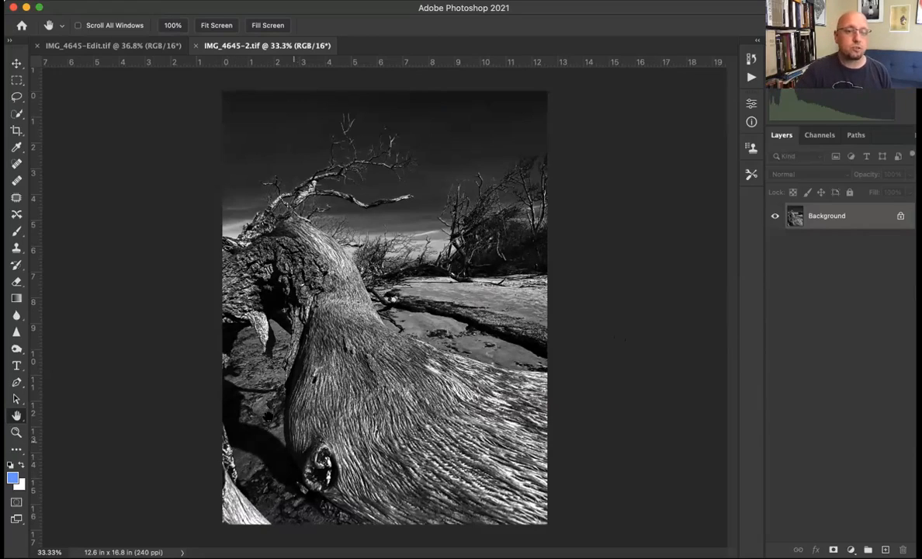
- Clone dark ground texture over the right edge of the bright driftwood piece in the photo's lower-left corner using the Clone Stamp
left_click(16, 431)
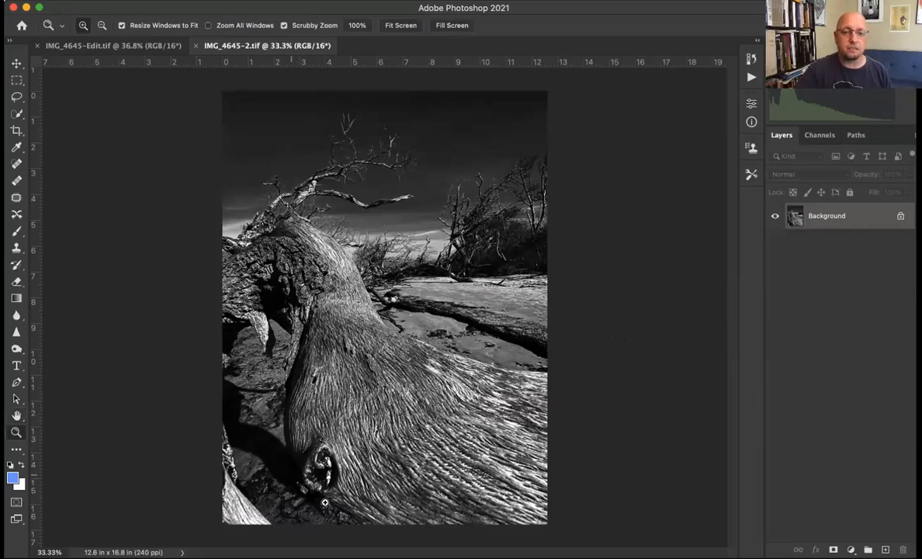
left_click(289, 472)
left_click(289, 473)
left_click(289, 472)
scroll(256, 445, "left", 5)
scroll(256, 445, "down", 8)
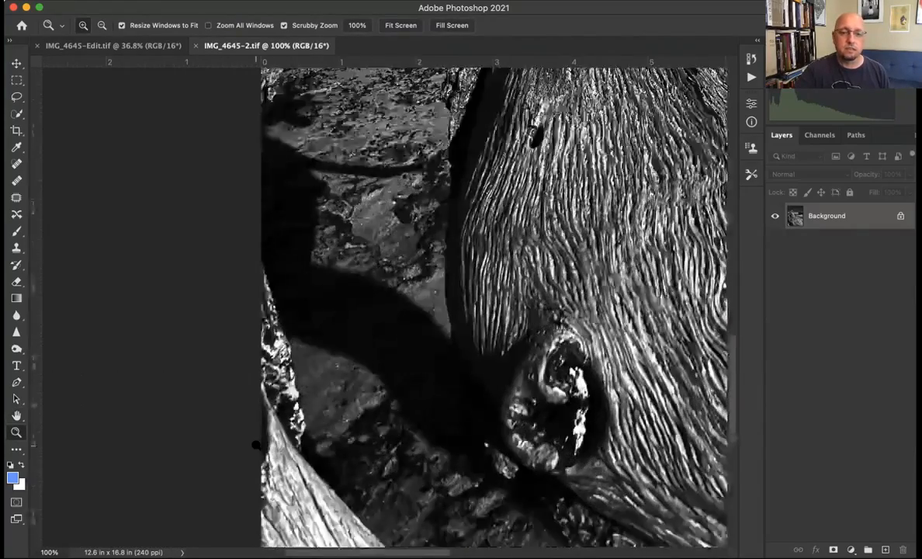
scroll(256, 446, "up", 6)
scroll(256, 445, "right", 3)
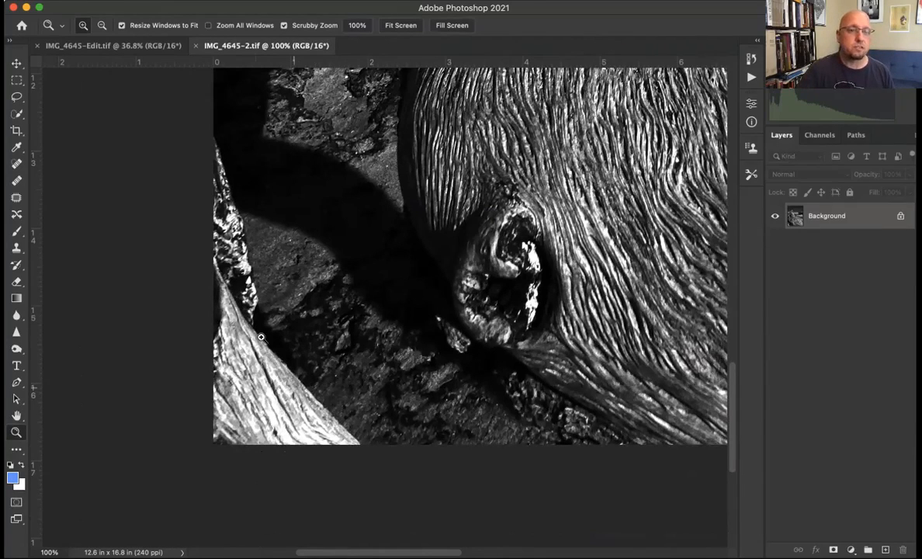
left_click(17, 247)
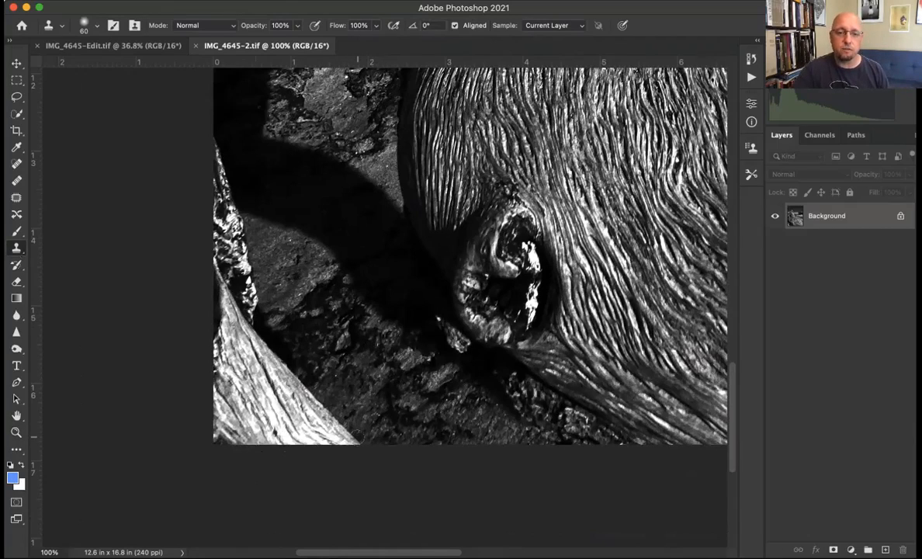
mouse_move(357, 438)
left_mouse_down()
mouse_move(364, 340)
mouse_move(339, 307)
mouse_move(370, 347)
mouse_move(338, 317)
mouse_move(319, 406)
mouse_move(309, 386)
mouse_move(324, 432)
mouse_move(366, 449)
mouse_move(335, 439)
mouse_move(289, 386)
left_mouse_up()
mouse_move(314, 417)
left_mouse_down()
mouse_move(277, 354)
mouse_move(294, 404)
mouse_move(330, 444)
mouse_move(284, 398)
mouse_move(260, 335)
mouse_move(290, 408)
mouse_move(271, 402)
mouse_move(250, 330)
mouse_move(249, 384)
mouse_move(284, 442)
mouse_move(308, 446)
left_mouse_up()
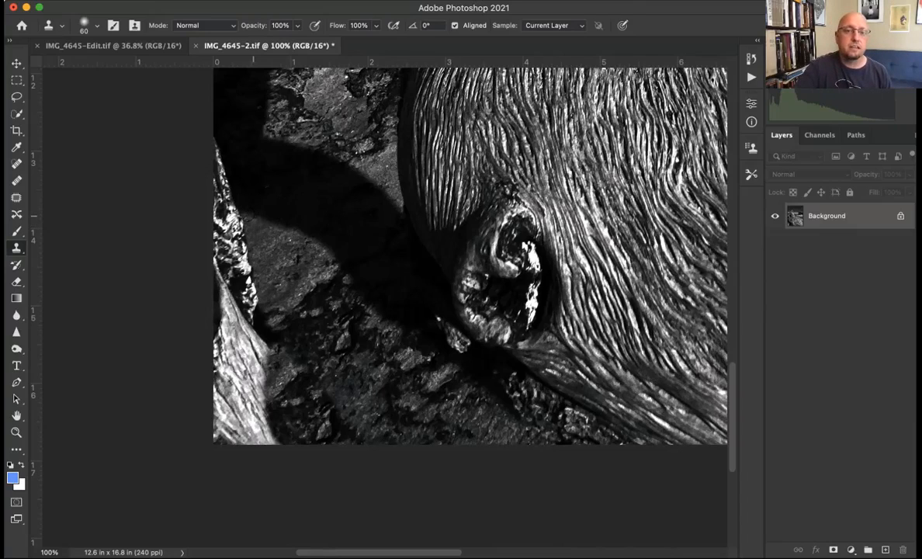
- Clone the remaining bright driftwood and its upper tip out of the photo's lower-left corner, replacing them with ground texture
mouse_move(260, 211)
left_mouse_down()
mouse_move(228, 163)
mouse_move(225, 181)
mouse_move(254, 232)
mouse_move(223, 207)
mouse_move(250, 232)
mouse_move(220, 211)
mouse_move(246, 223)
mouse_move(227, 237)
mouse_move(238, 276)
mouse_move(221, 229)
mouse_move(228, 218)
mouse_move(208, 228)
mouse_move(221, 298)
mouse_move(237, 311)
mouse_move(203, 225)
mouse_move(222, 313)
mouse_move(217, 289)
mouse_move(257, 325)
mouse_move(225, 304)
mouse_move(250, 335)
mouse_move(225, 318)
mouse_move(246, 313)
mouse_move(245, 349)
mouse_move(256, 351)
left_mouse_up()
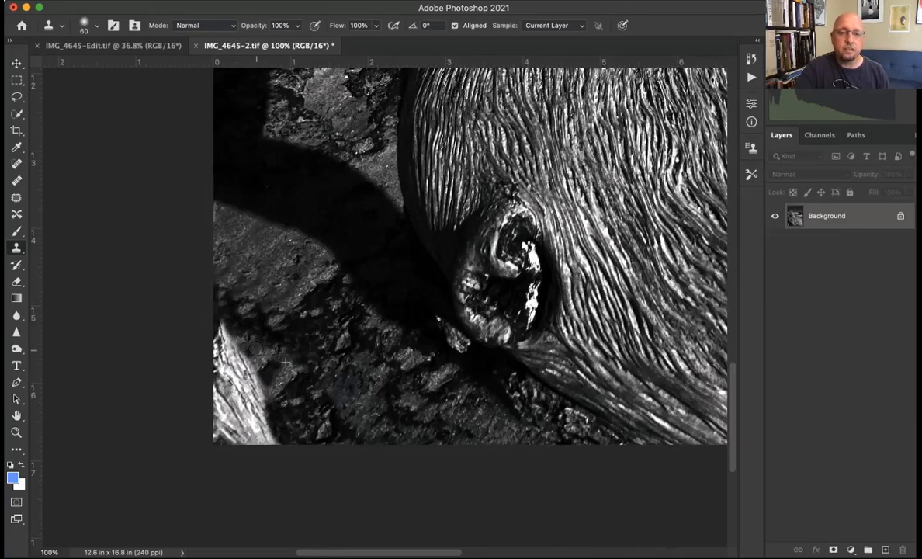
mouse_move(221, 318)
left_mouse_down()
mouse_move(227, 350)
mouse_move(205, 323)
left_mouse_up()
left_click_drag(225, 357, 253, 368)
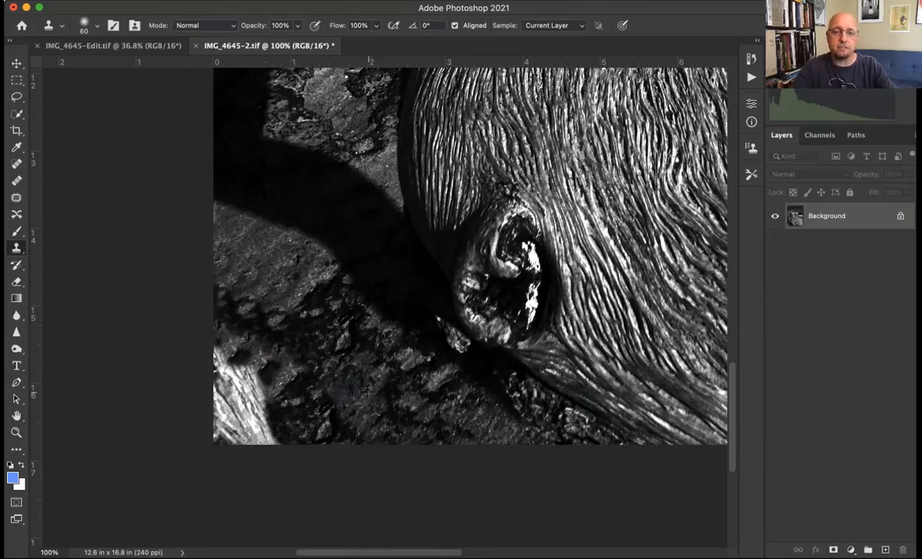
left_click_drag(264, 419, 230, 340)
left_click_drag(248, 398, 231, 365)
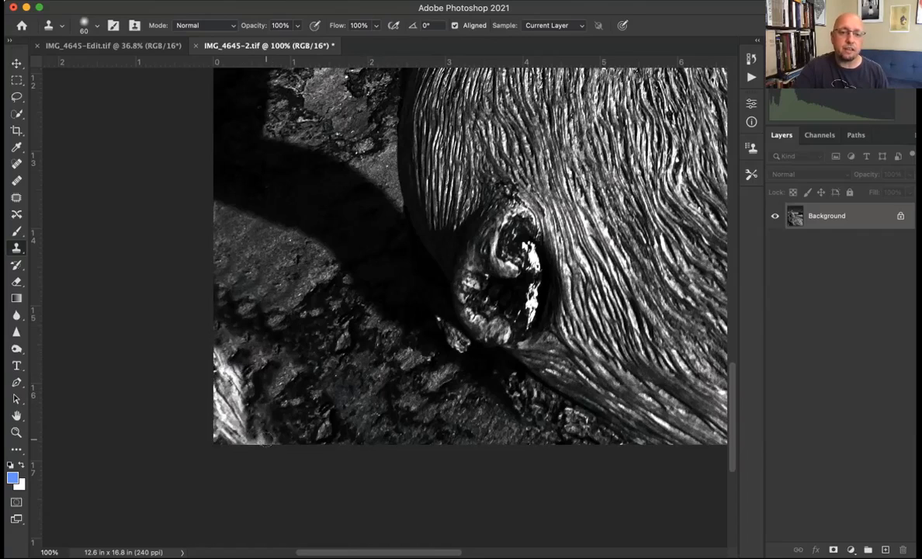
mouse_move(236, 412)
left_mouse_down()
mouse_move(225, 341)
mouse_move(230, 415)
mouse_move(223, 348)
mouse_move(206, 392)
mouse_move(223, 412)
mouse_move(225, 440)
mouse_move(221, 399)
left_mouse_up()
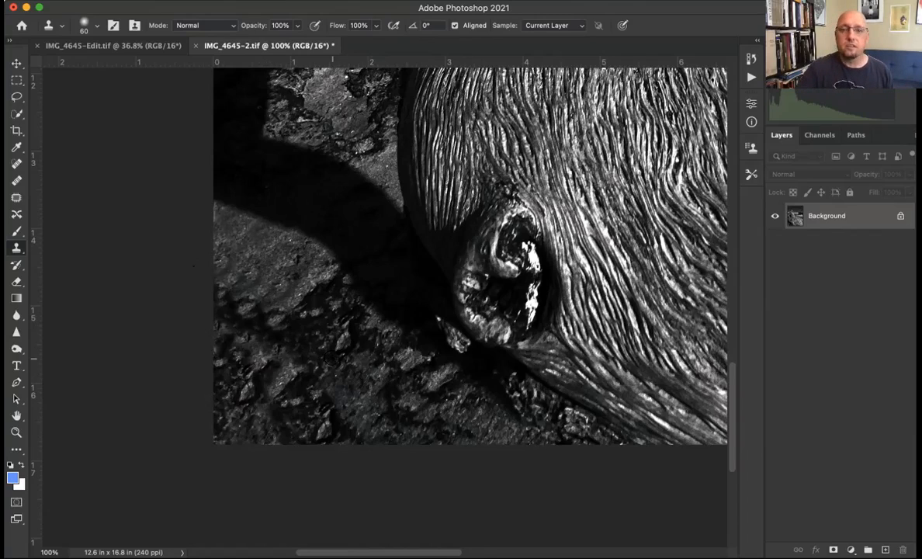
- Activate the Spot Healing Brush and enlarge its brush size to 175
left_click(16, 163)
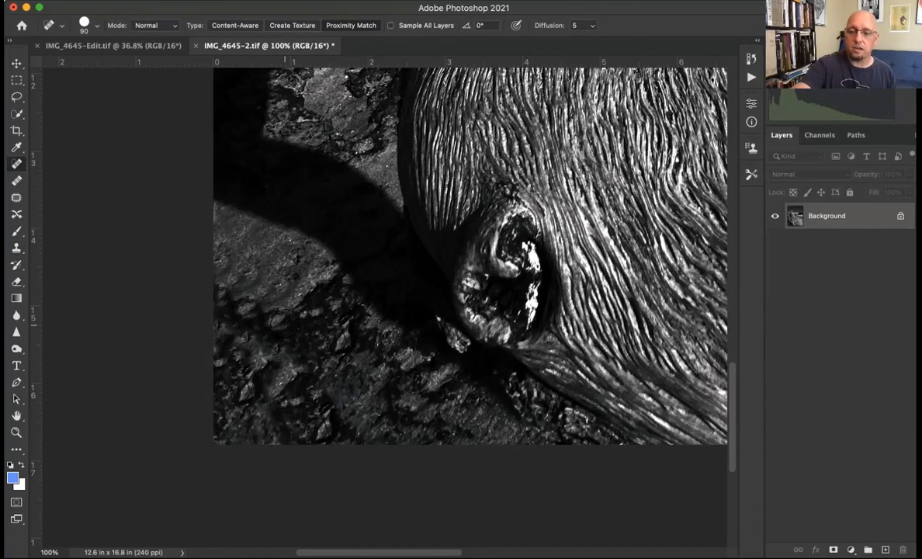
key("bracketright")
key("bracketright")
key("bracketright")
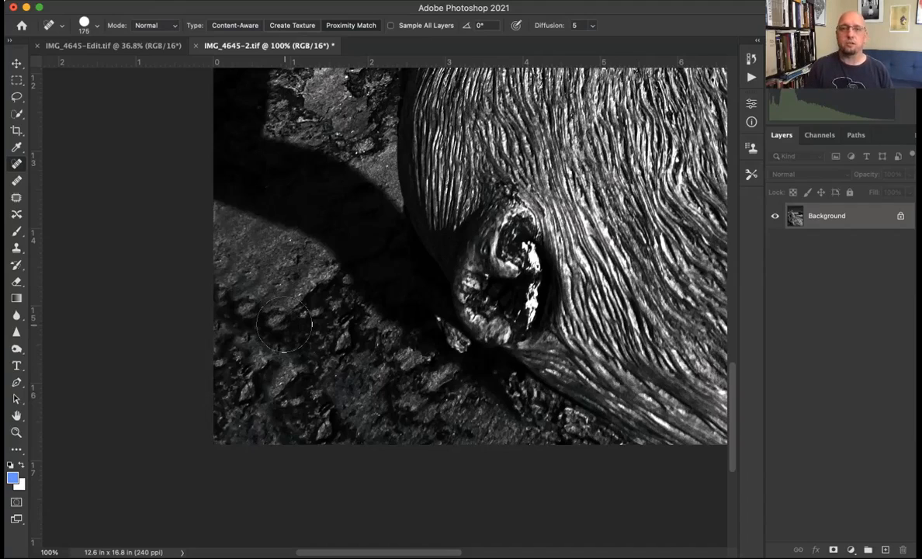
- Try to disguise the cloned ground in the lower-left corner with Spot Healing Brush strokes using Create Texture
left_click(265, 303)
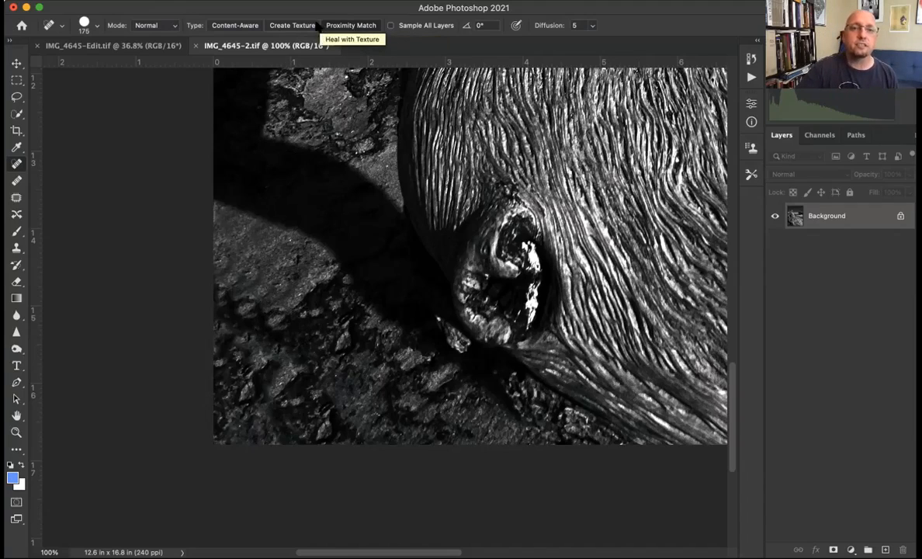
left_click(220, 26)
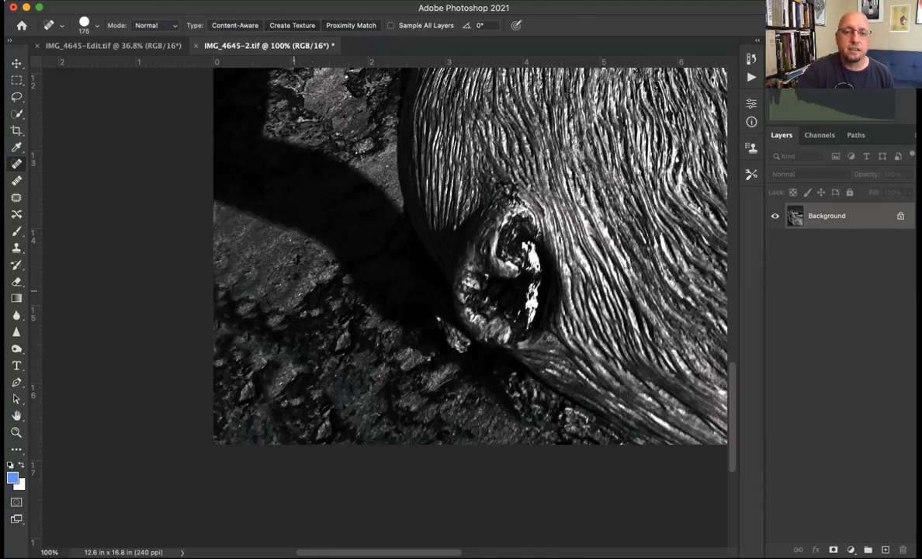
mouse_move(271, 272)
left_mouse_down()
mouse_move(281, 286)
mouse_move(228, 287)
left_mouse_up()
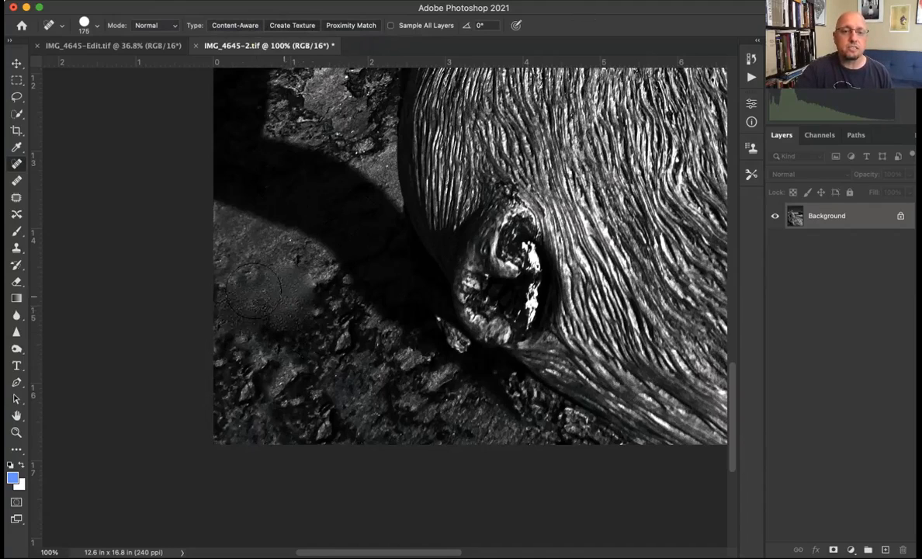
left_click(221, 250)
left_click(285, 361)
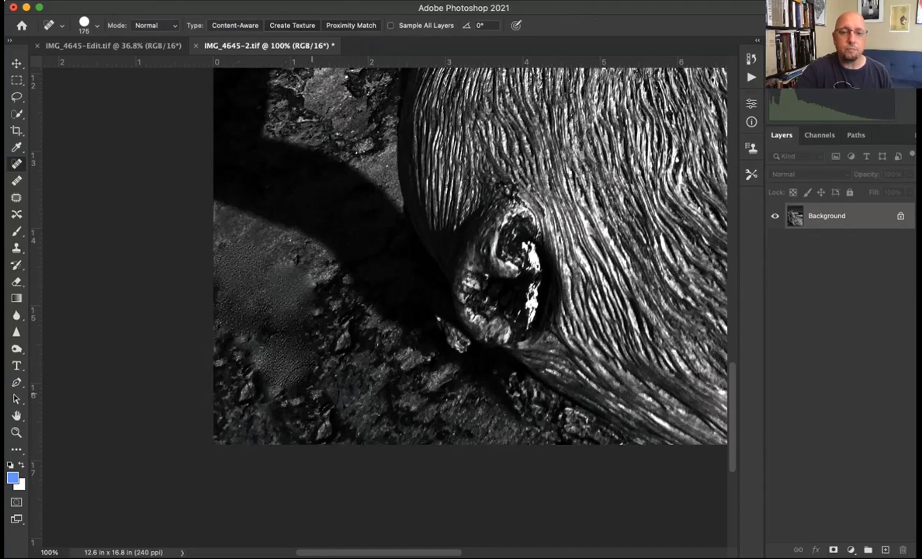
left_click(312, 393)
left_click(330, 344)
left_click(262, 361)
left_click(223, 340)
left_click(222, 381)
left_click(282, 423)
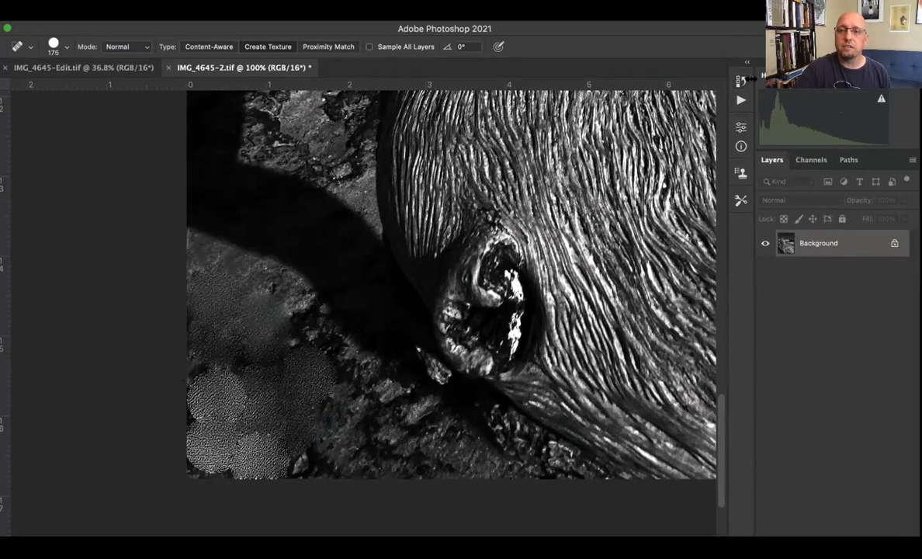
- Revert the image history to the last Clone Stamp state, discarding the Spot Healing Brush strokes
left_click(741, 81)
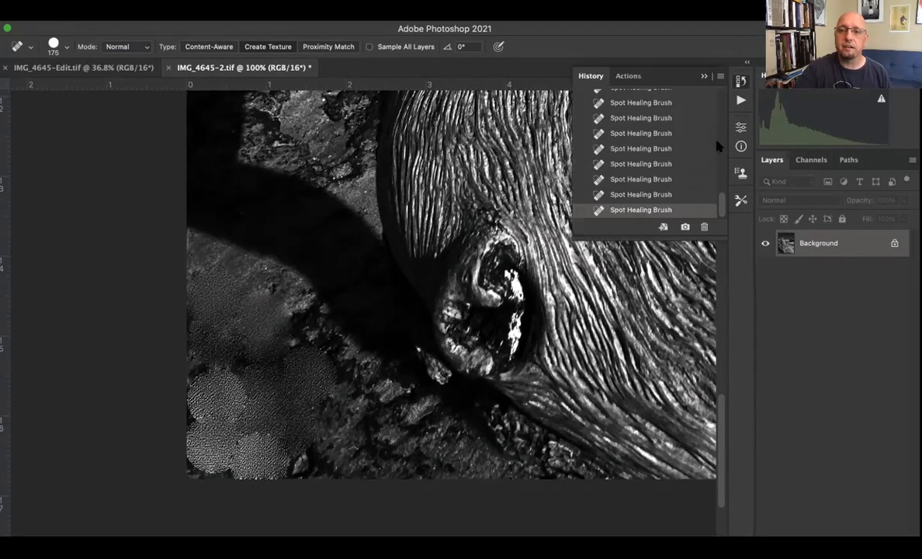
scroll(661, 183, "up", 1)
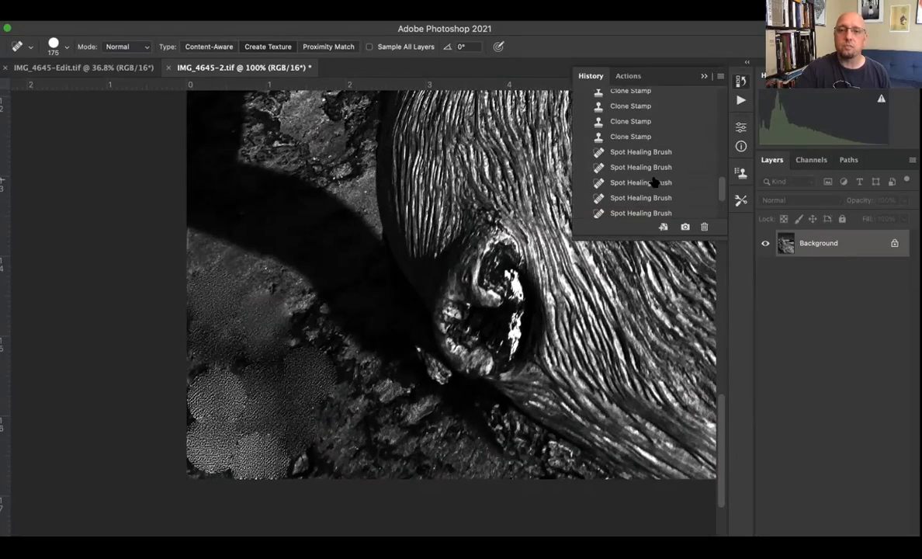
left_click(626, 138)
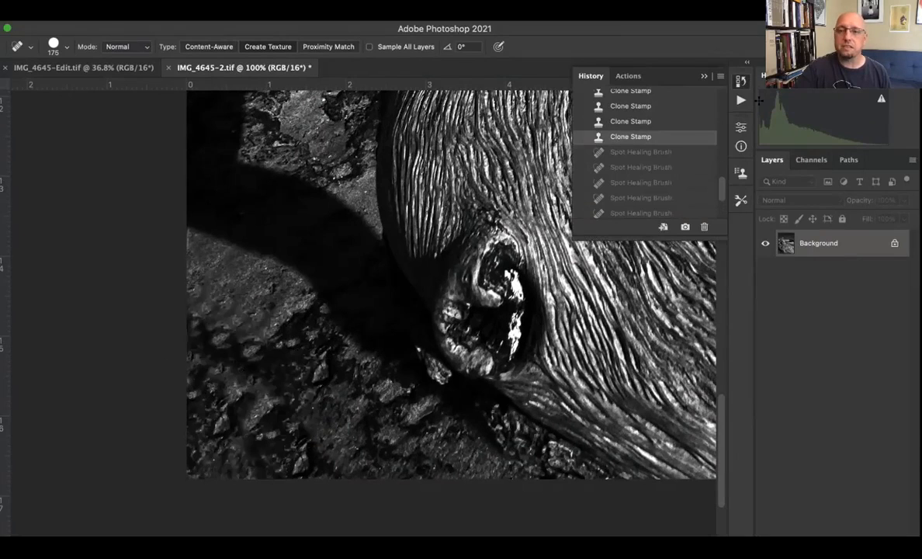
left_click(688, 77)
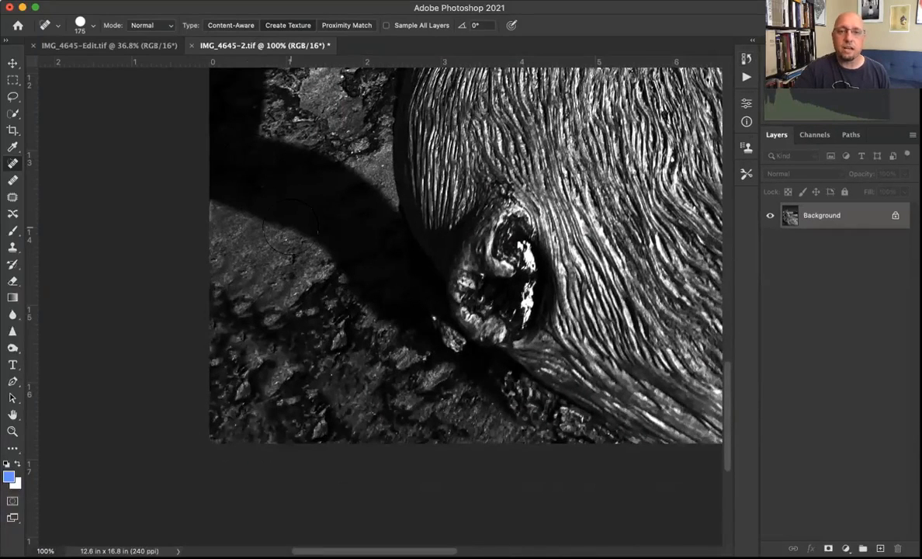
- Break up the repeated patterns in the cloned lower-left ground with many Spot Healing Brush dabs and check the whole photo
left_click(260, 256)
left_click(251, 295)
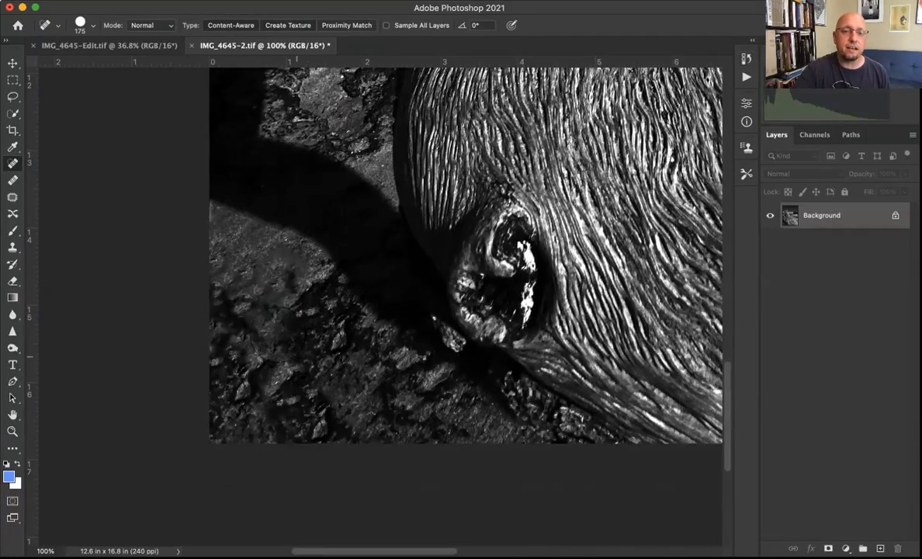
left_click(233, 299)
left_click(237, 366)
left_click(337, 389)
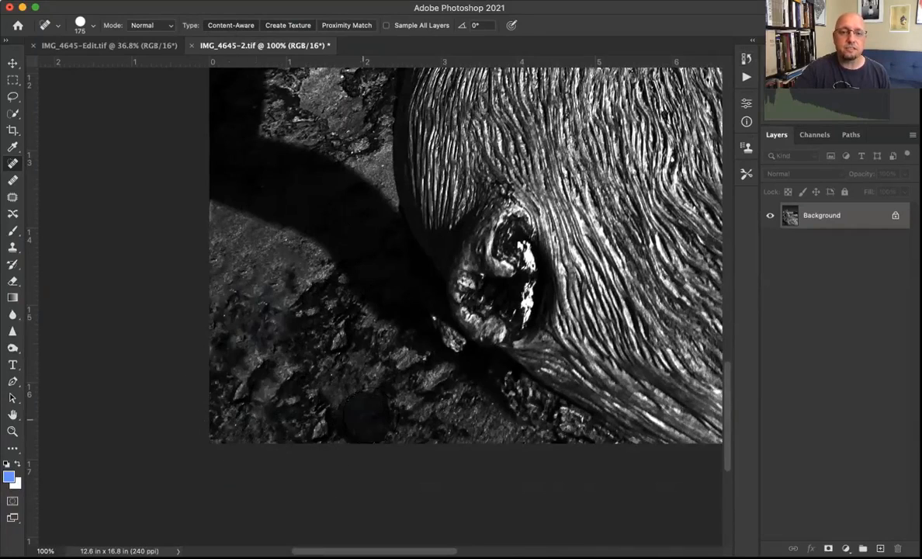
left_click(312, 324)
left_click(302, 293)
left_click(260, 288)
left_click(255, 371)
left_click(230, 294)
left_click(259, 239)
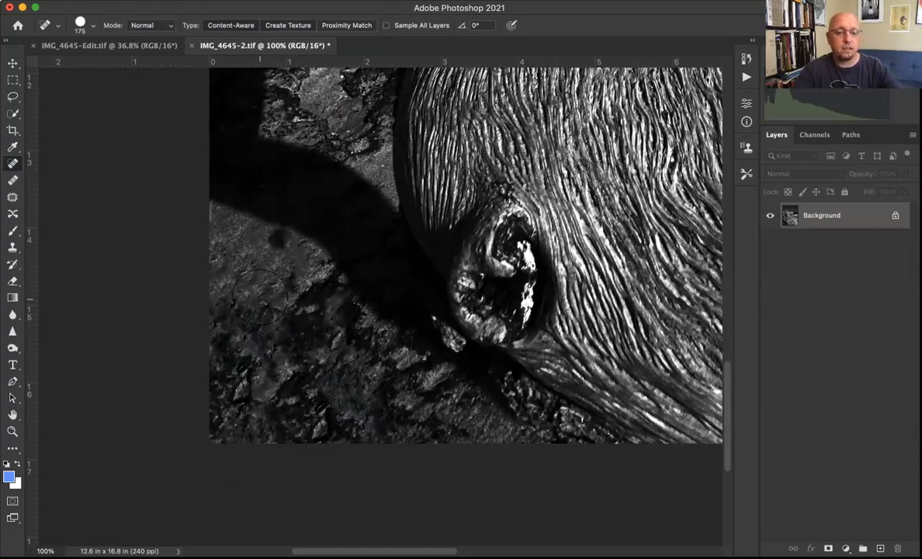
left_click(263, 238)
left_click(238, 280)
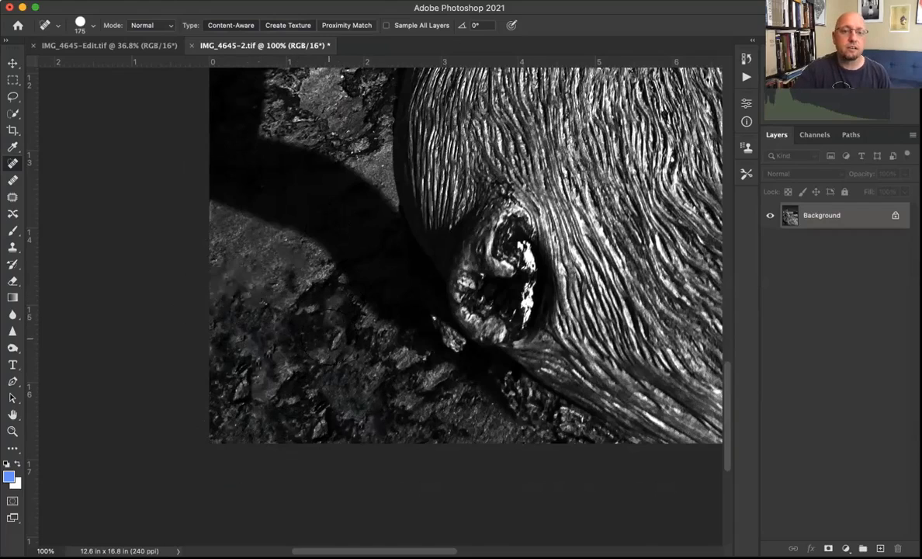
left_click(355, 365)
left_click(385, 386)
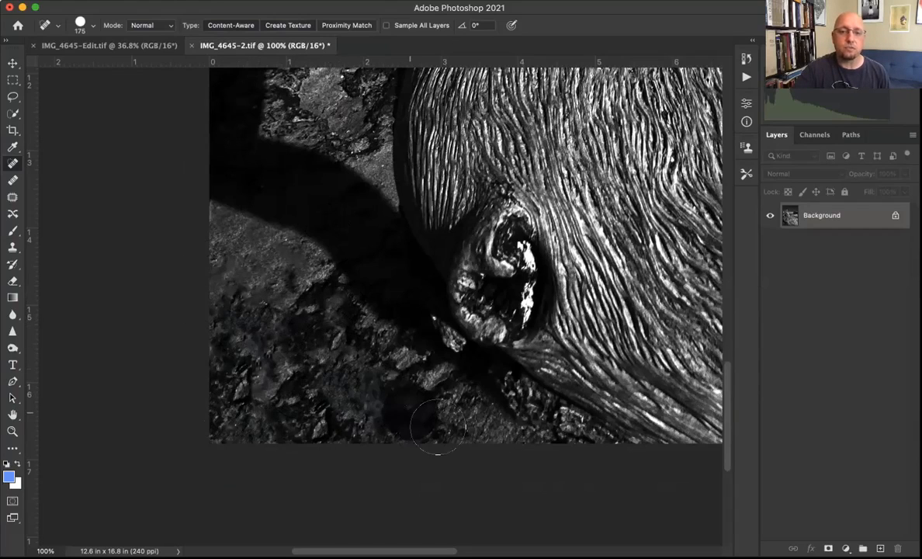
left_click(319, 416)
left_click(271, 399)
left_click(225, 405)
left_click(224, 374)
left_click(349, 364)
left_click(241, 249)
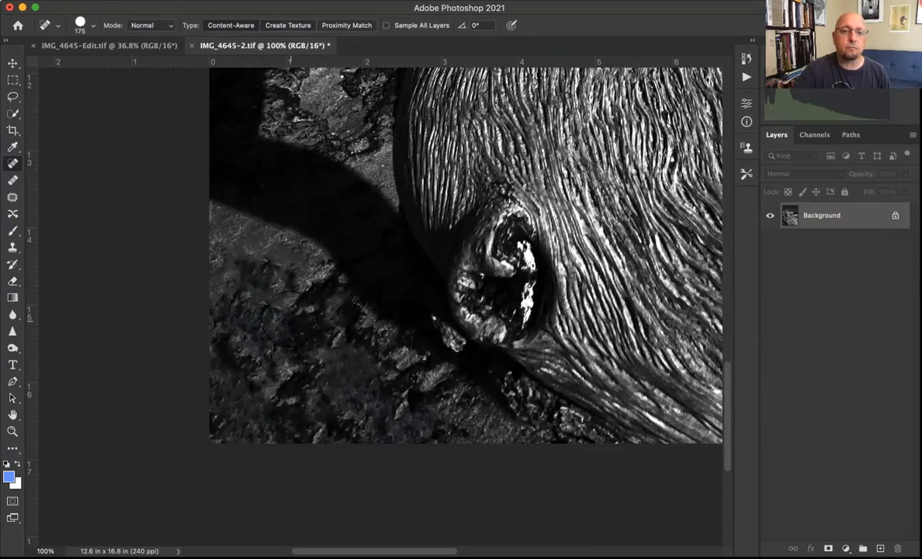
left_click(281, 302)
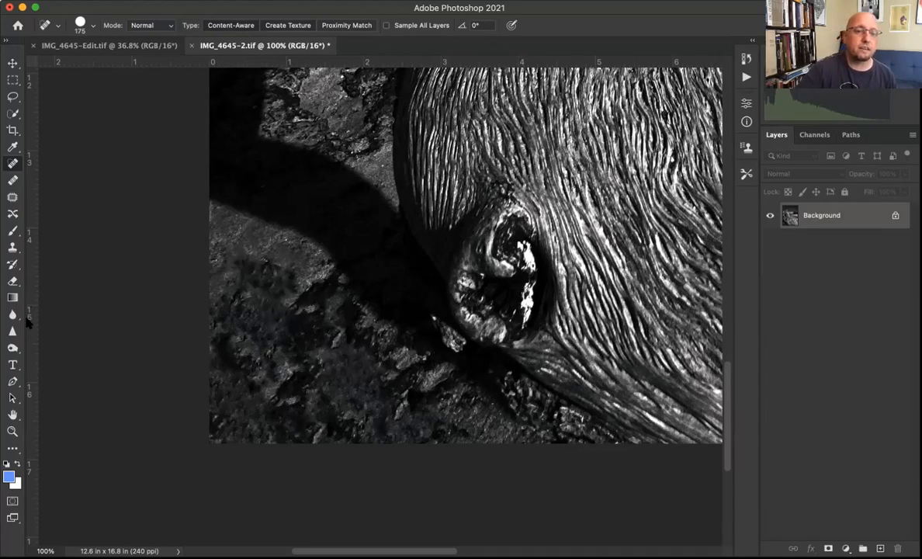
double_click(12, 415)
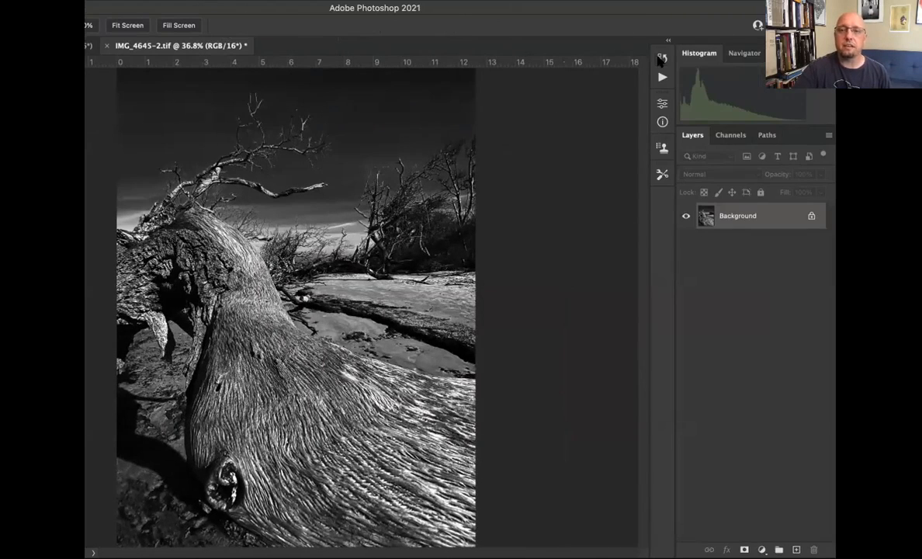
- Compare the unretouched opening state of the photo in the image history with the final Spot Healing Brush state
left_click(660, 60)
scroll(593, 149, "up", 3)
scroll(594, 149, "up", 3)
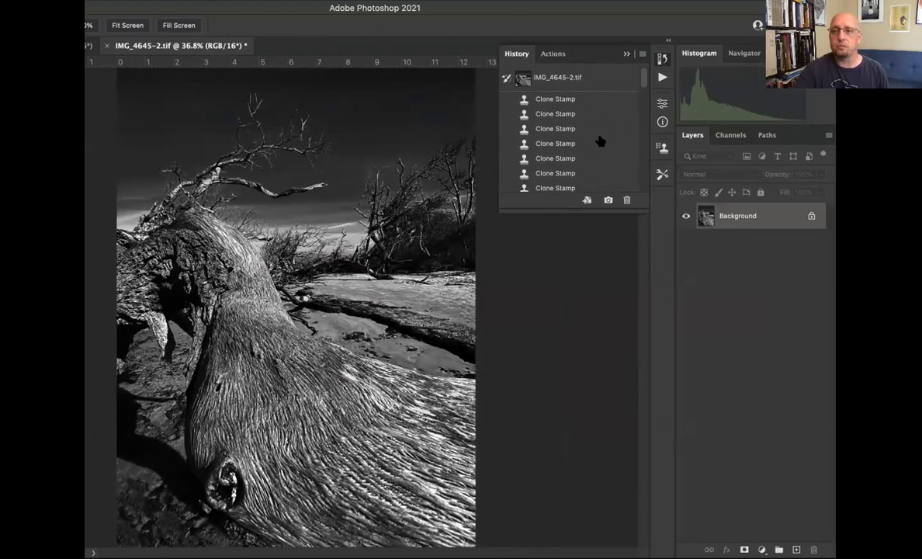
left_click(571, 80)
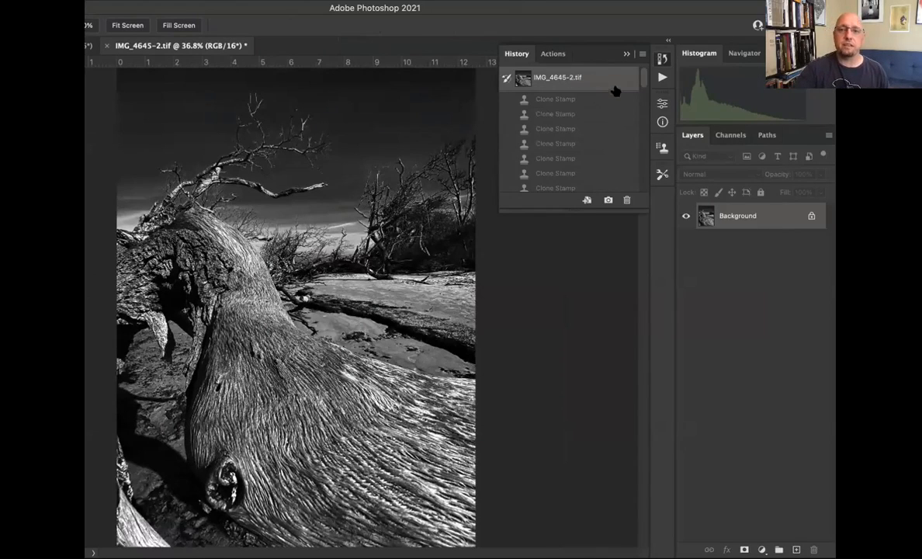
scroll(571, 91, "down", 10)
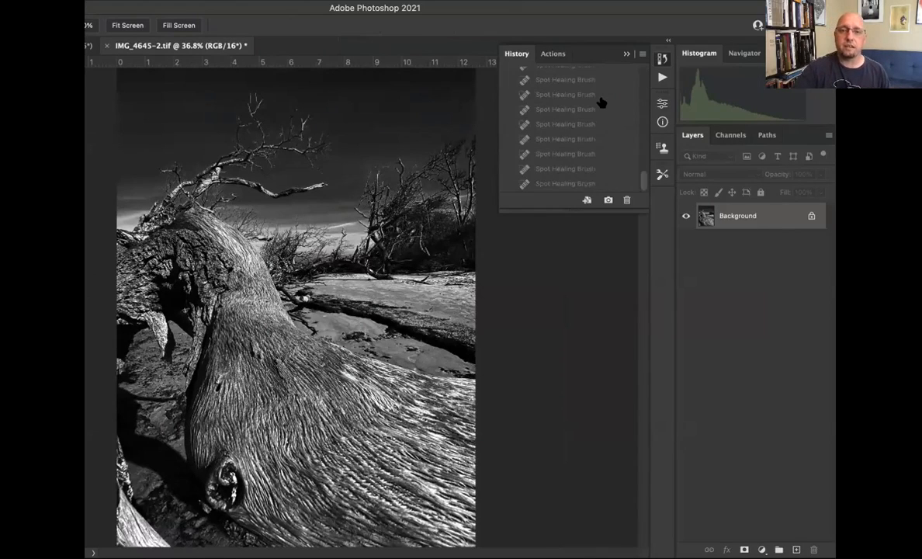
left_click(567, 184)
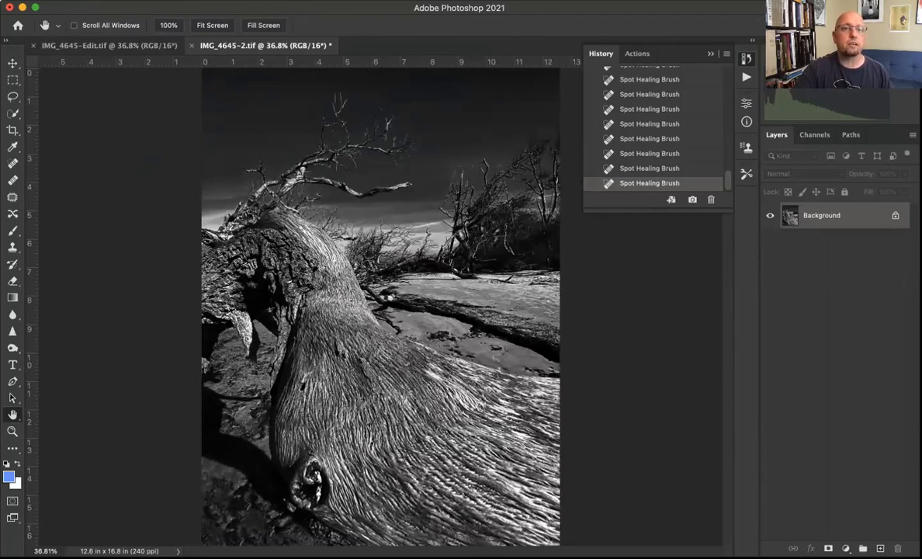
- Save the retouched driftwood photo and minimize Photoshop to switch back to Lightroom
left_click(92, 1)
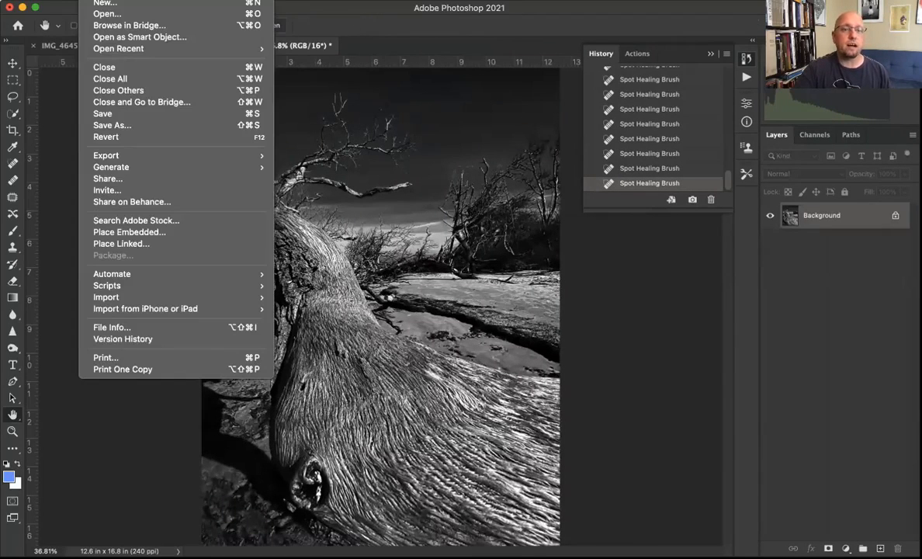
left_click(111, 114)
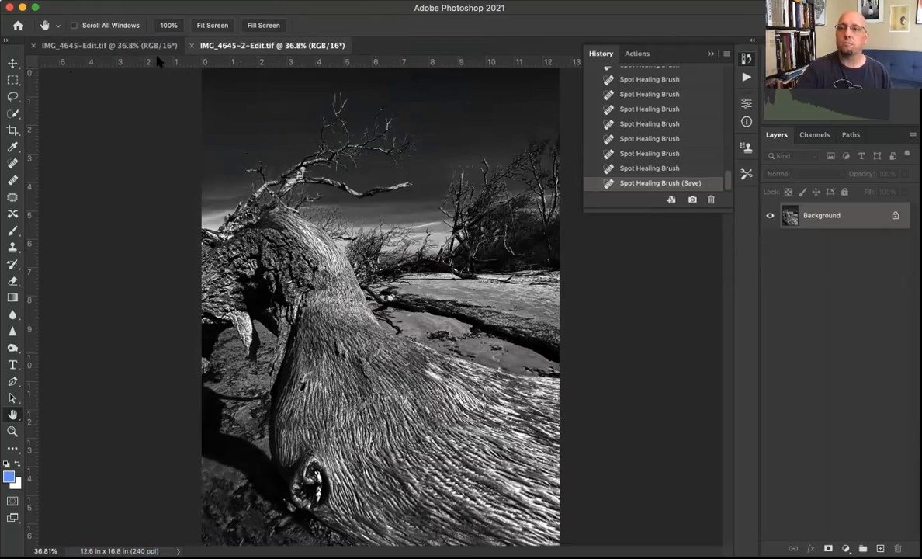
left_click(23, 7)
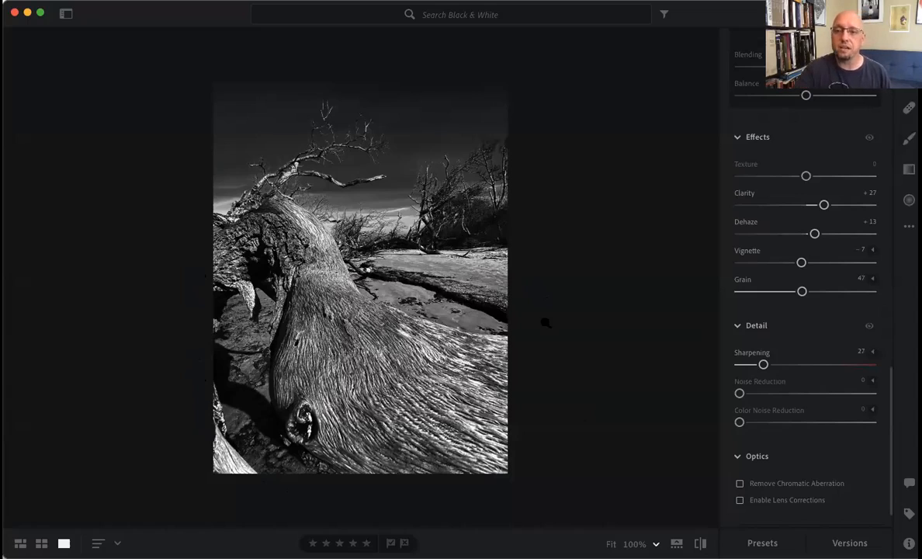
- Adjust the black and white photo's light settings to Exposure -0.52, Highlights +35 and Shadows -85
scroll(803, 324, "up", 10)
scroll(803, 328, "up", 10)
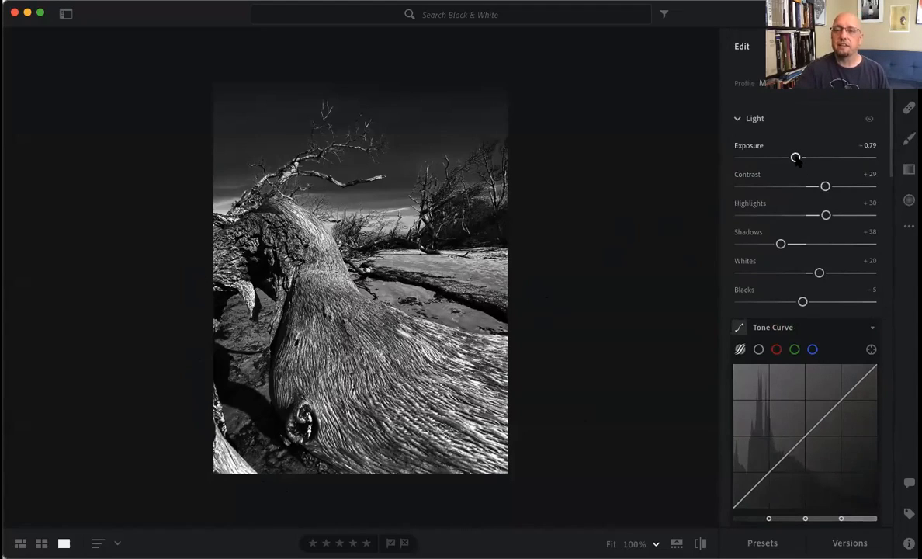
left_click_drag(796, 159, 798, 159)
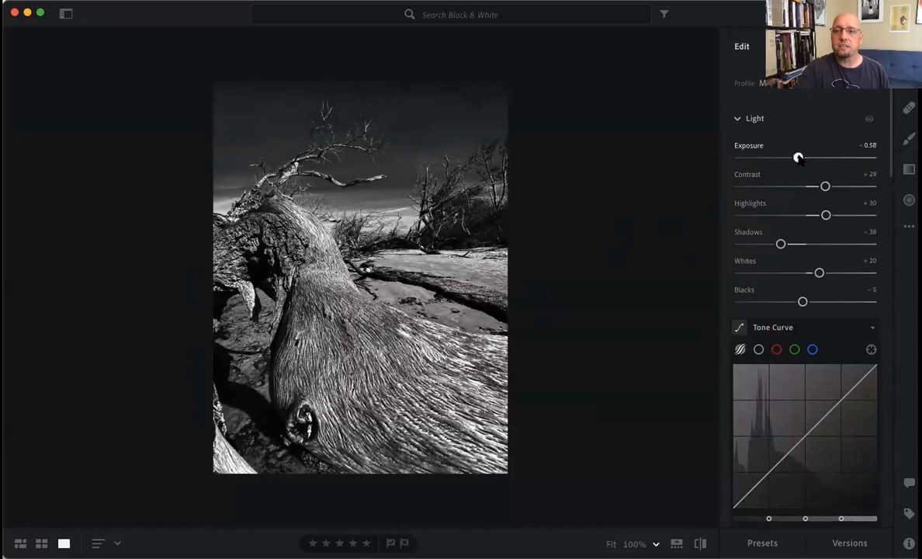
left_click_drag(797, 157, 798, 157)
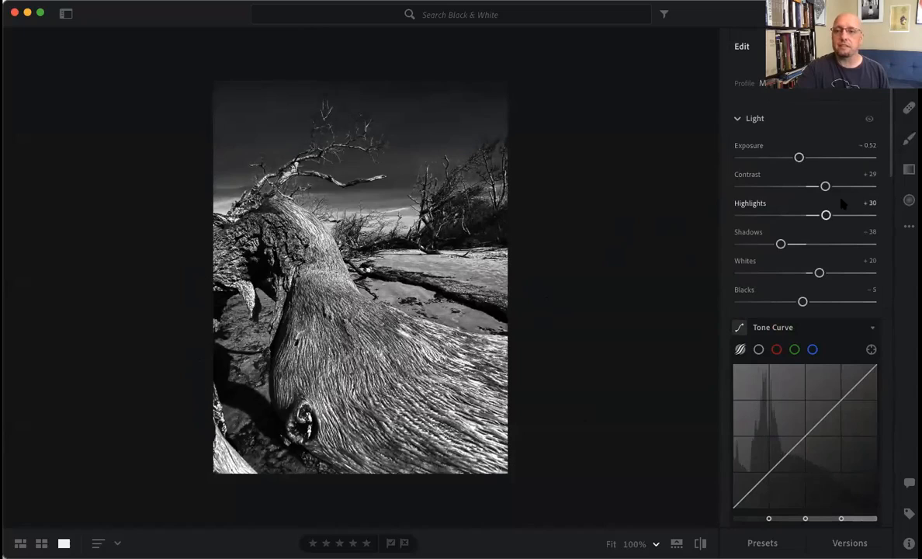
left_click_drag(781, 244, 761, 243)
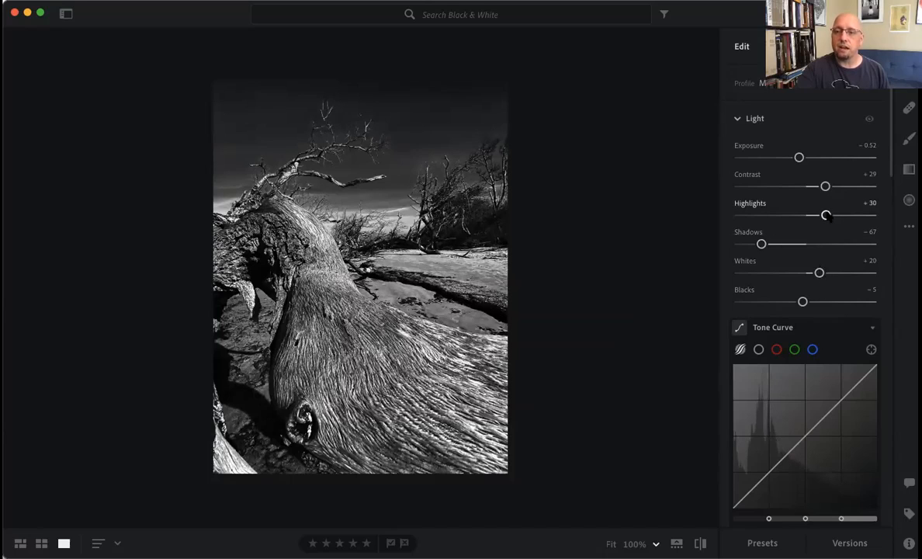
mouse_move(826, 215)
left_mouse_down()
mouse_move(838, 215)
mouse_move(828, 215)
left_mouse_up()
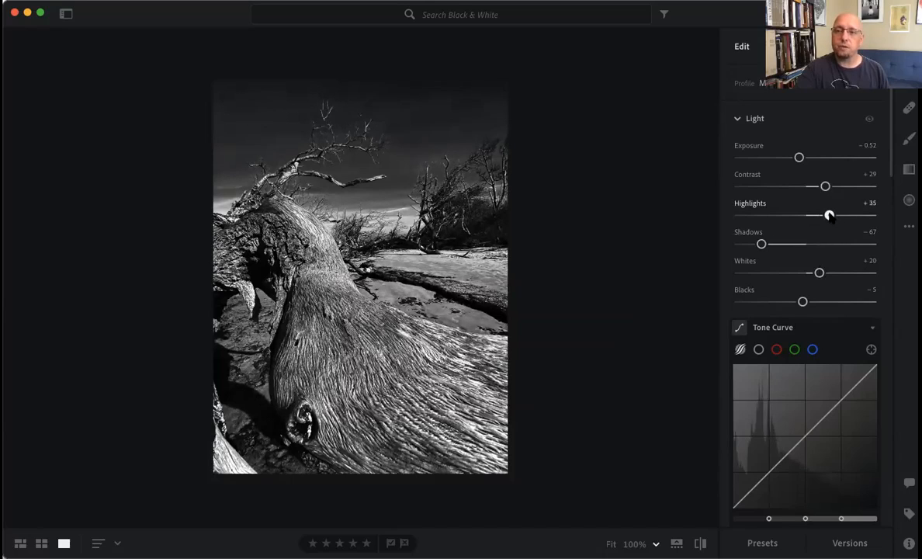
left_click_drag(762, 244, 750, 244)
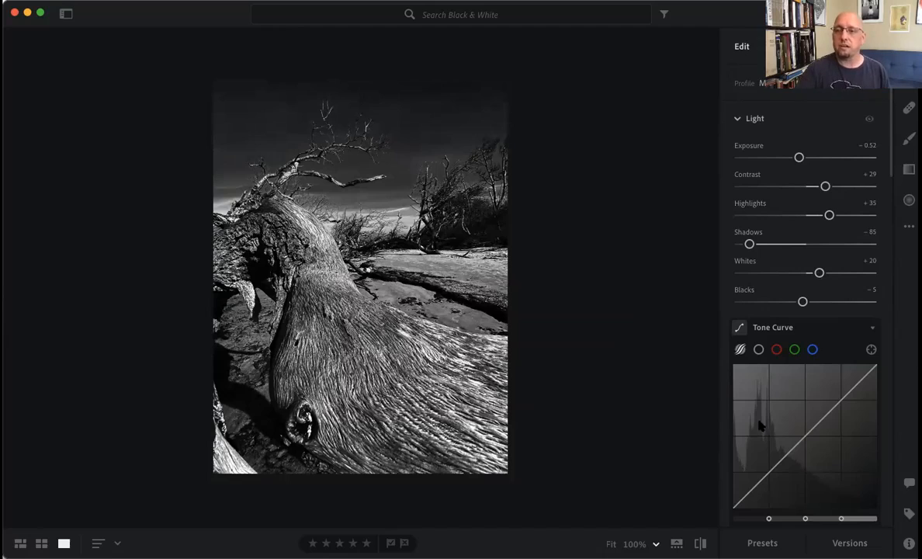
- Show the original color photo for comparison and switch back to the edited black and white version
left_click(909, 225)
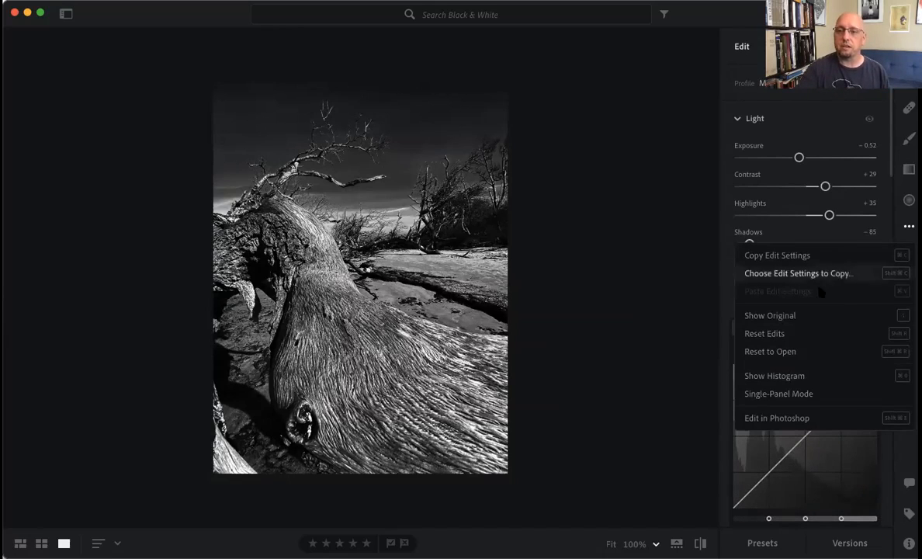
left_click(780, 317)
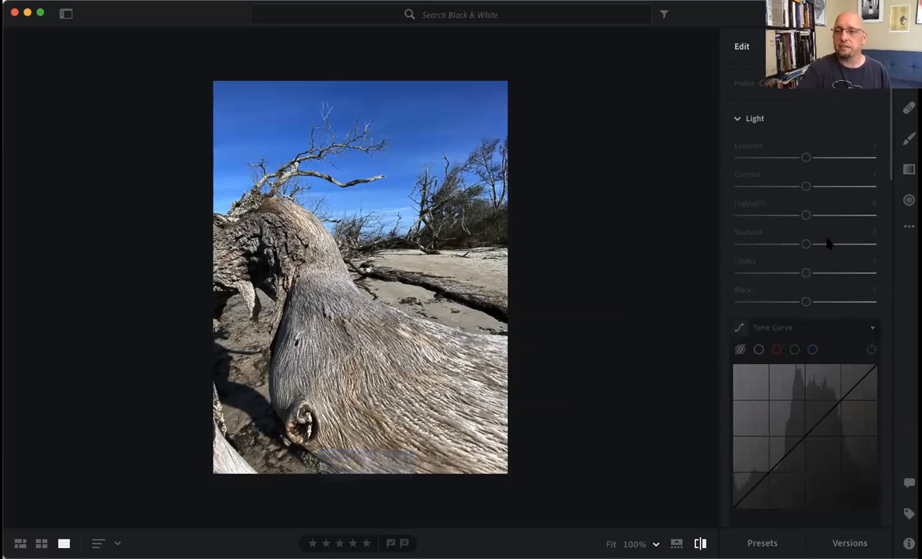
left_click(909, 226)
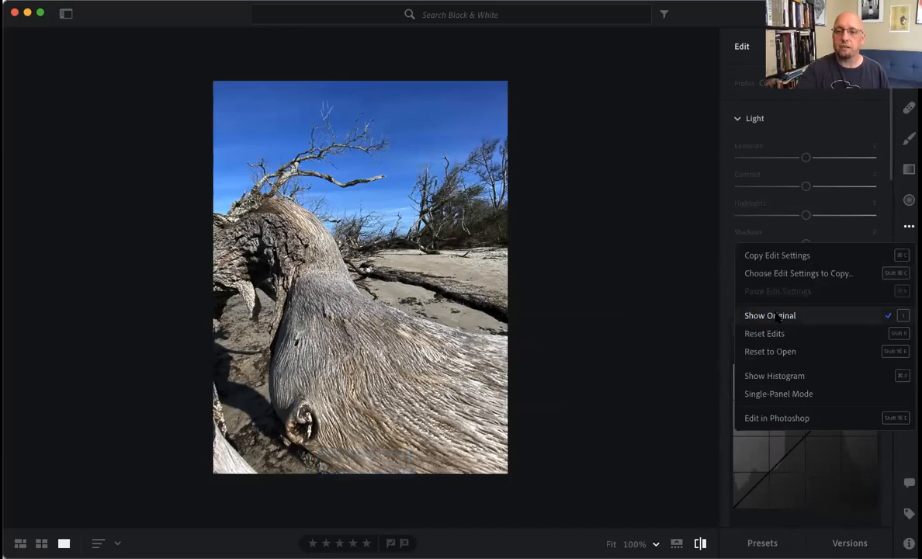
left_click(807, 315)
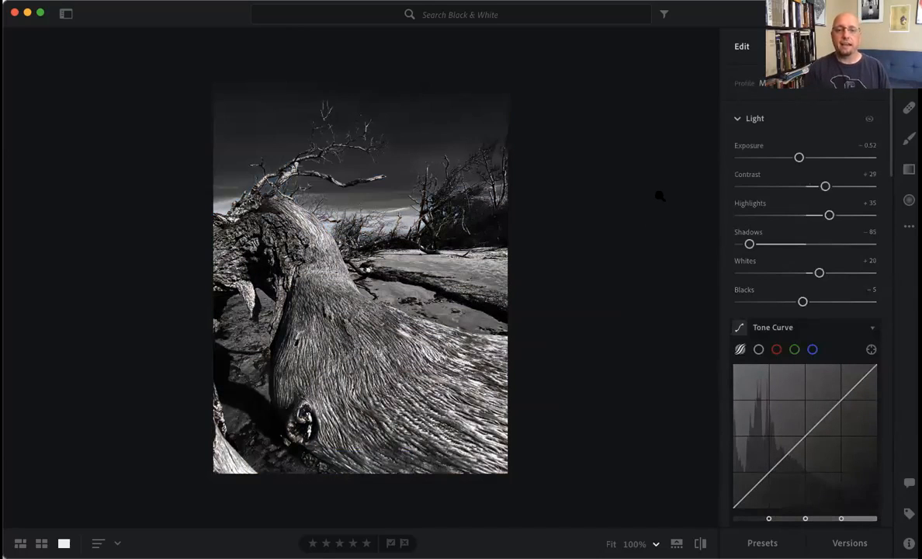